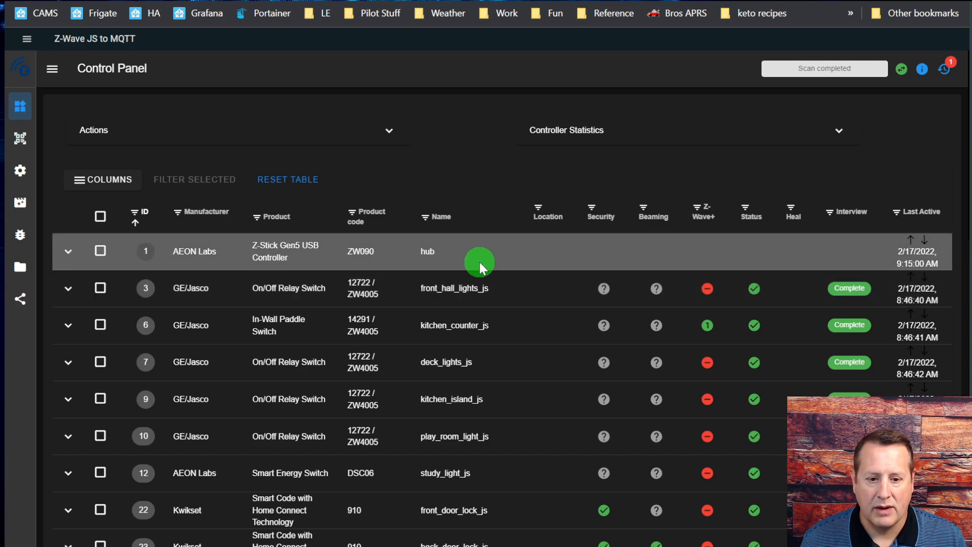
Expand node 48, the back_porch_new Zooz scene controller, and show its Configuration v4 parameters
scroll(501, 349, down, 15)
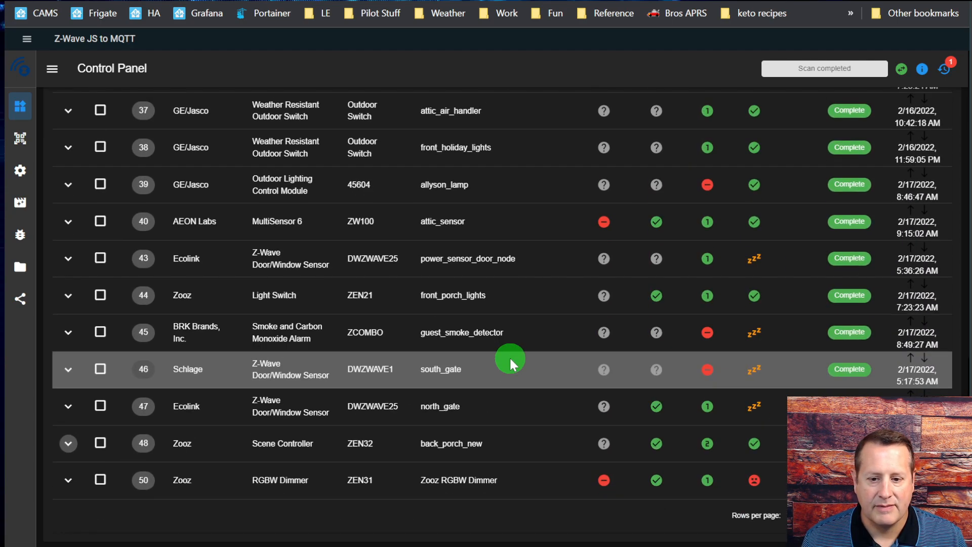
click(68, 445)
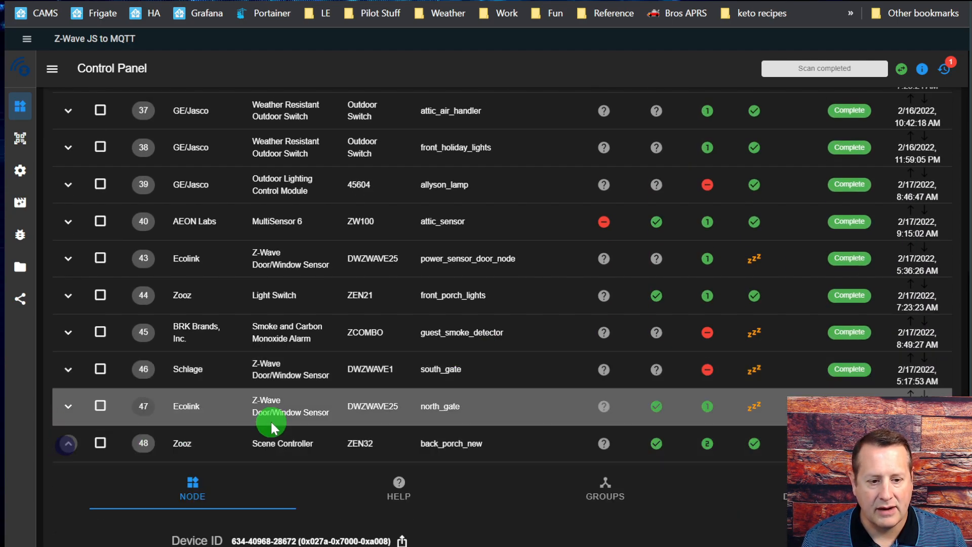
scroll(397, 424, down, 3)
scroll(773, 437, down, 2)
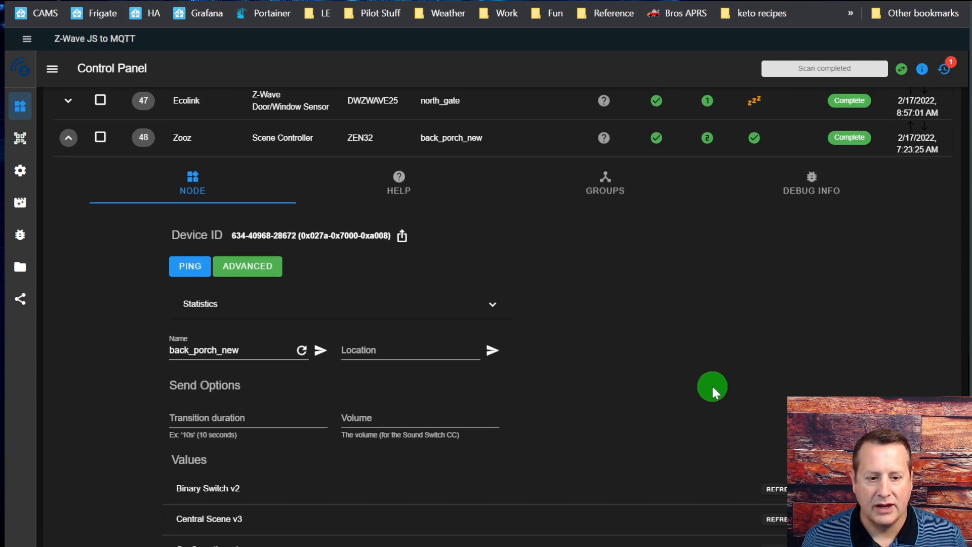
scroll(708, 386, down, 3)
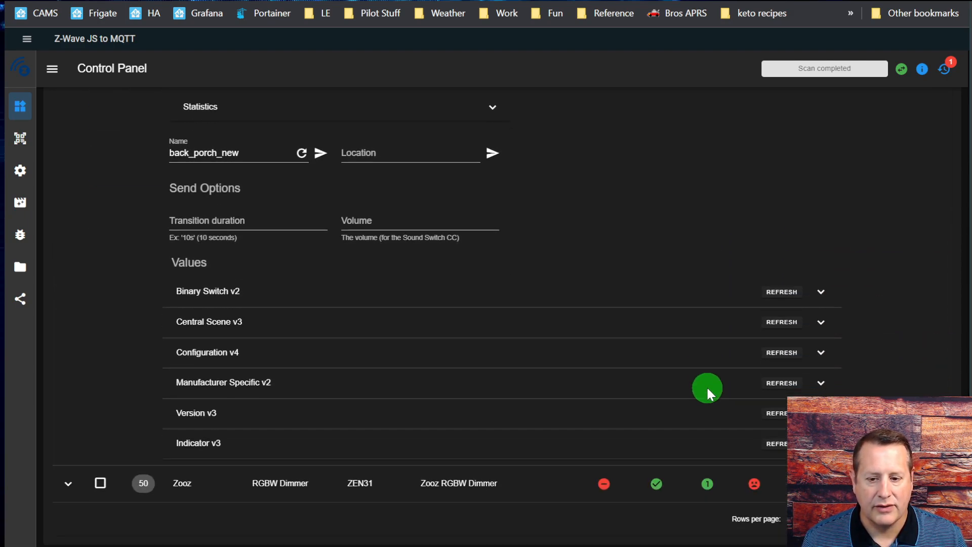
click(208, 349)
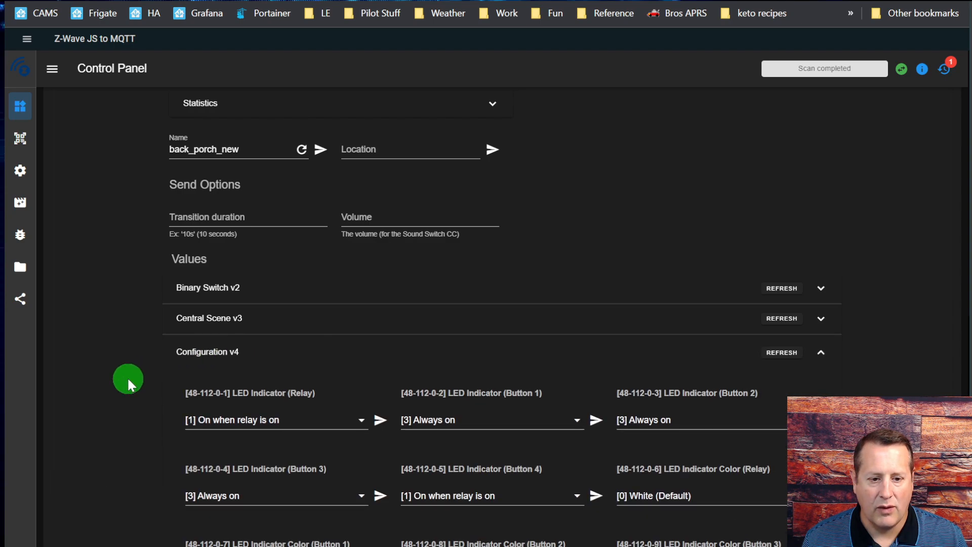
scroll(128, 381, down, 2)
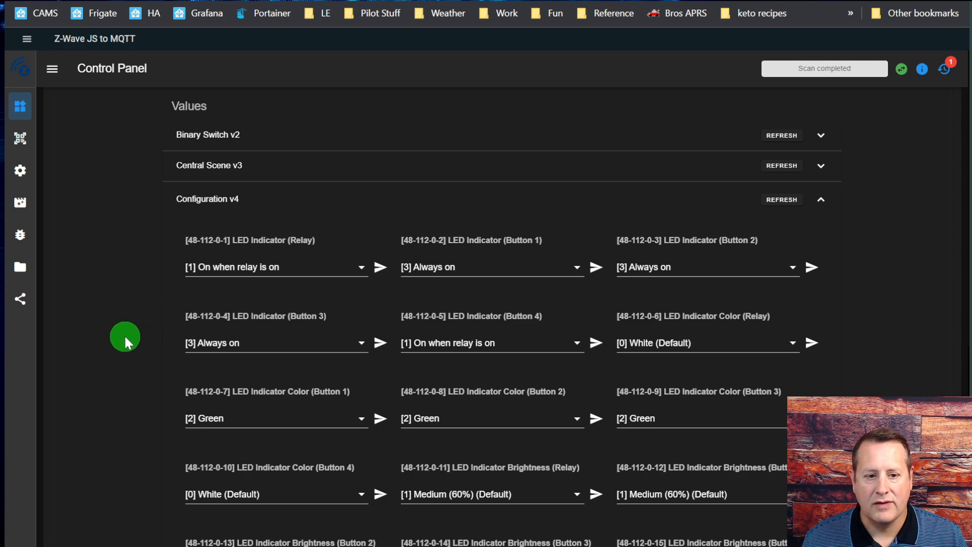
scroll(123, 335, down, 1)
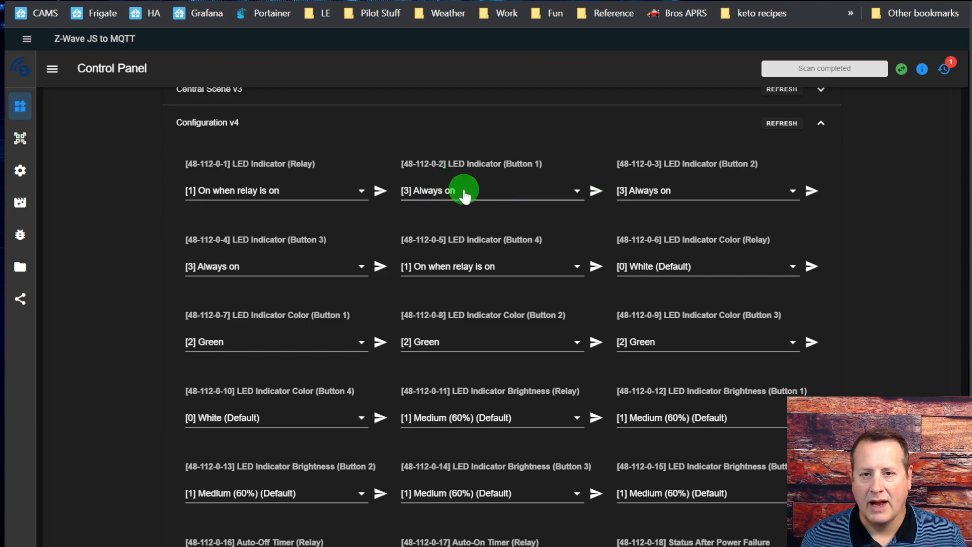
Review the LED Indicator and LED Indicator Color options for Button 1, keeping Always on and Green
click(550, 192)
click(470, 285)
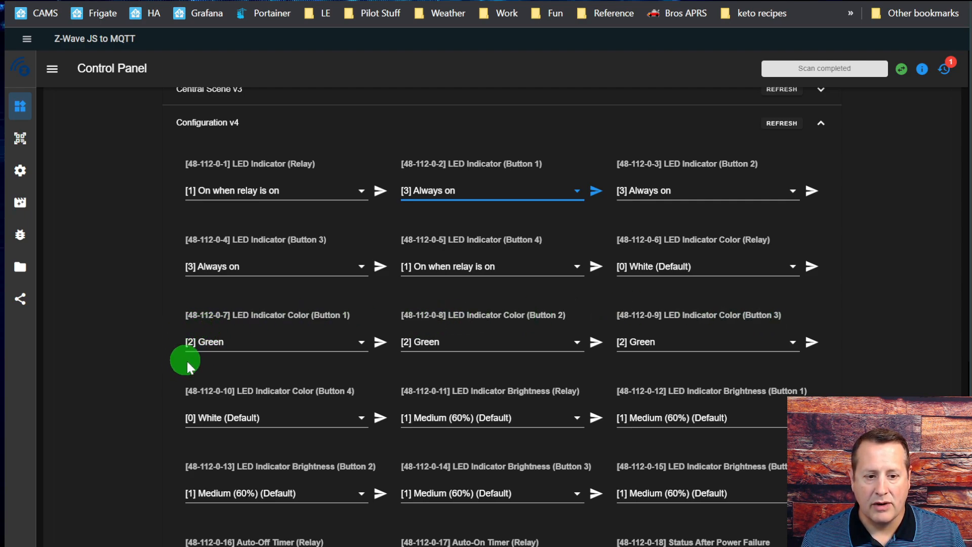
click(363, 344)
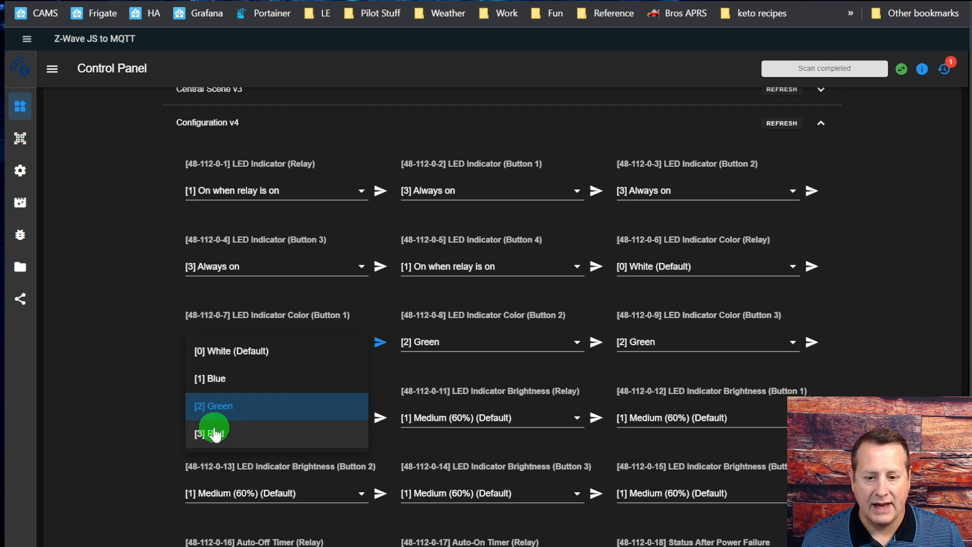
click(147, 413)
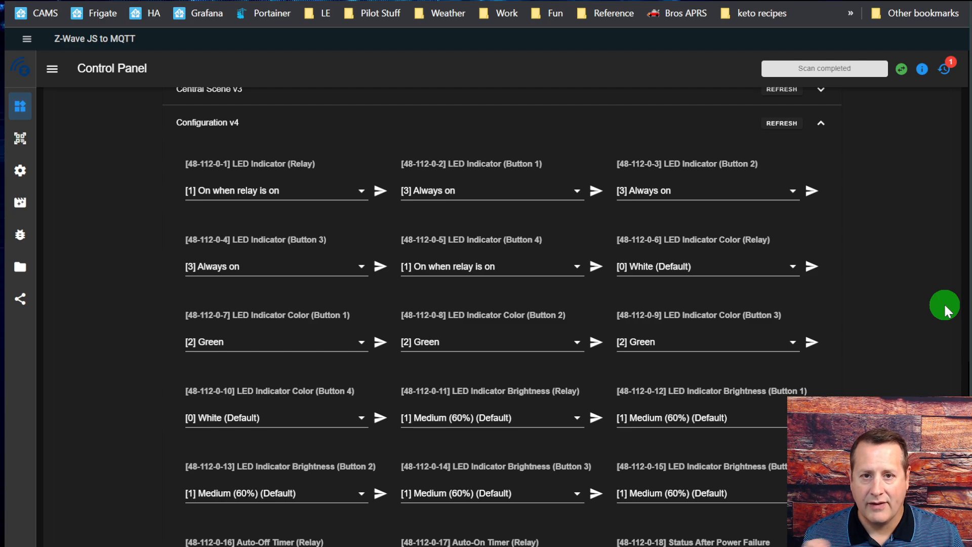
scroll(387, 226, down, 2)
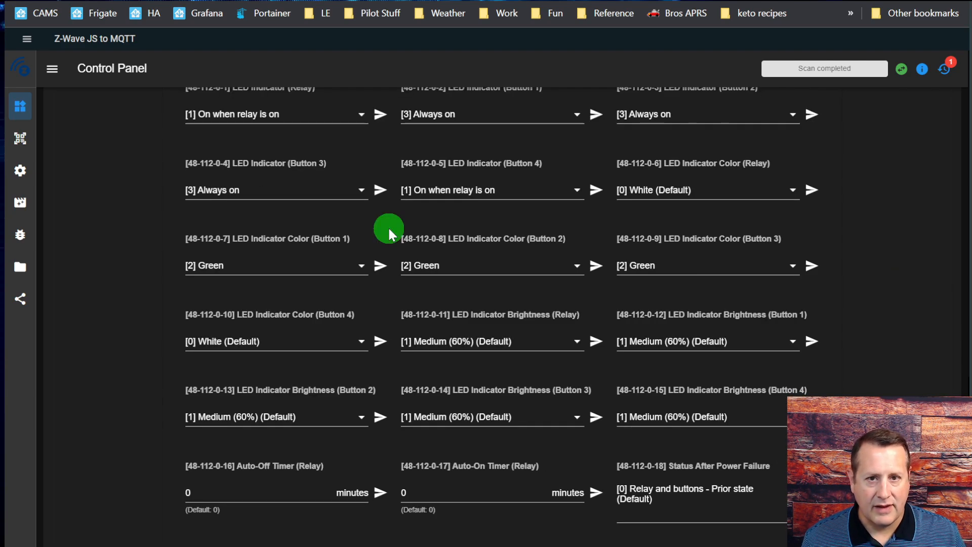
scroll(380, 362, up, 3)
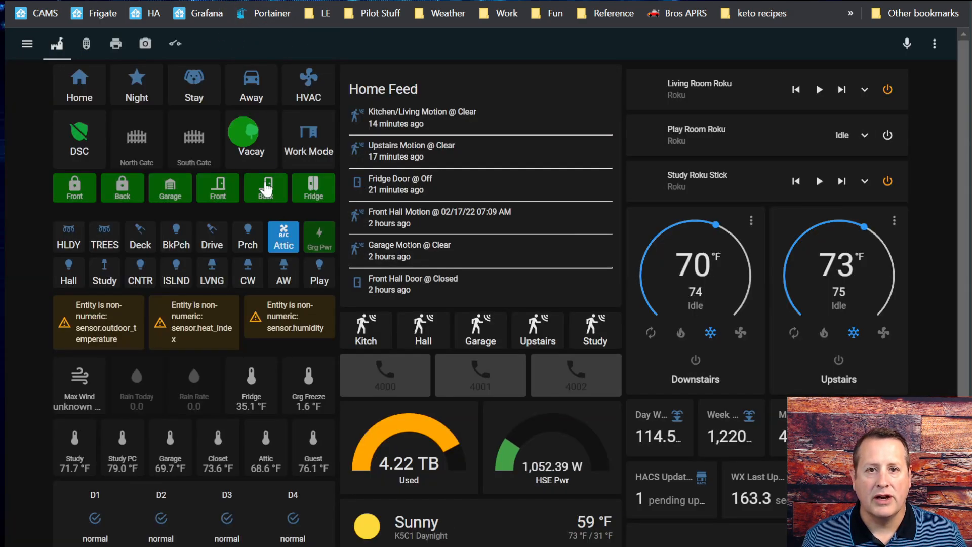
Switch to Node-RED in Home Assistant, open the Door Actions flow, and narrow the info sidebar to widen the canvas
click(29, 47)
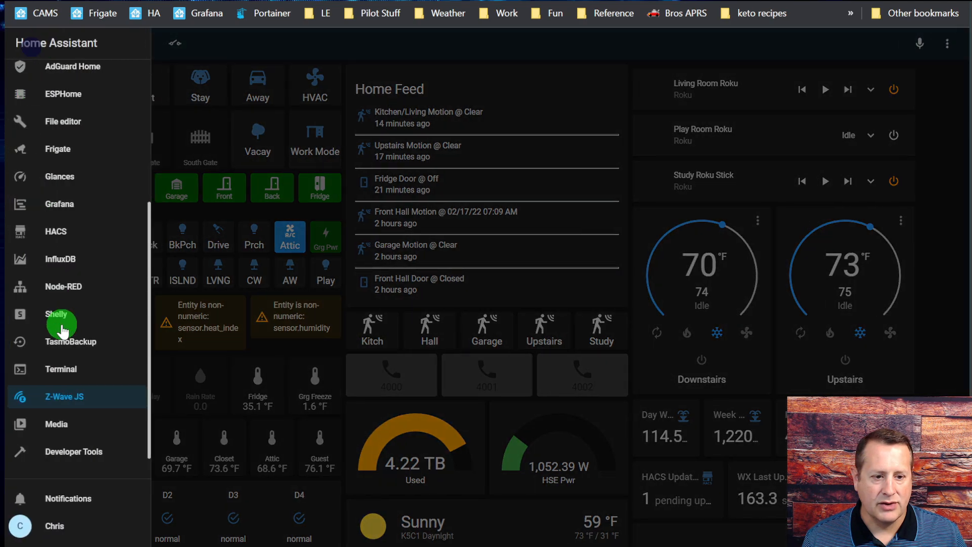
click(62, 289)
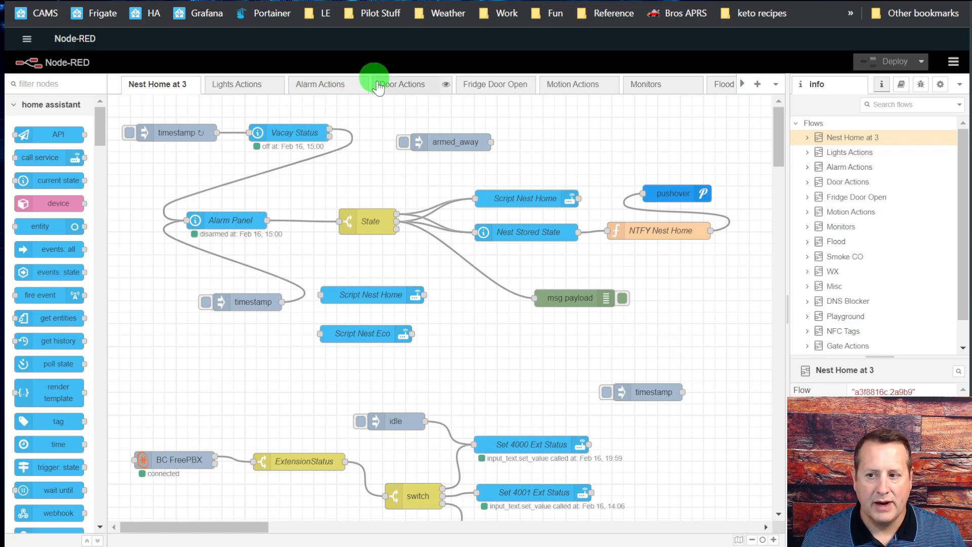
click(403, 95)
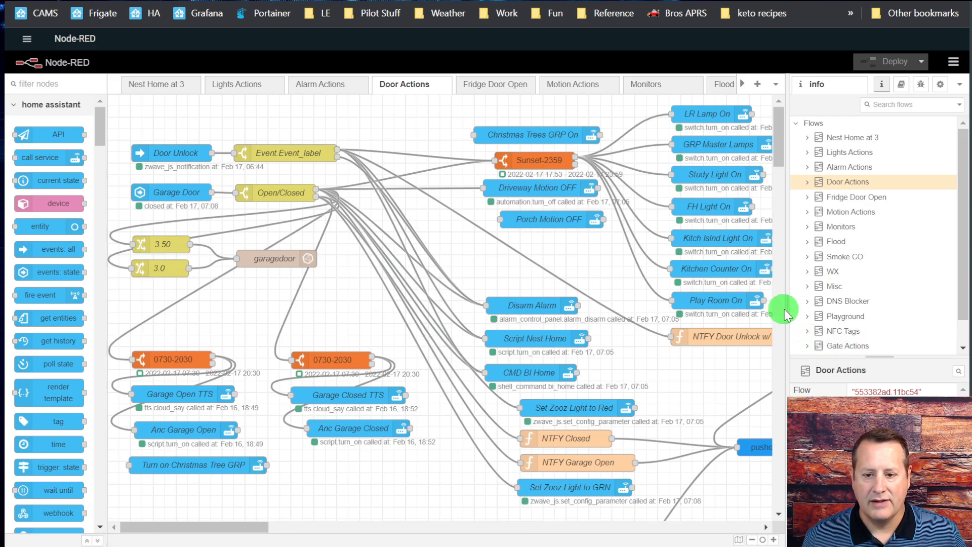
drag(788, 311, 869, 307)
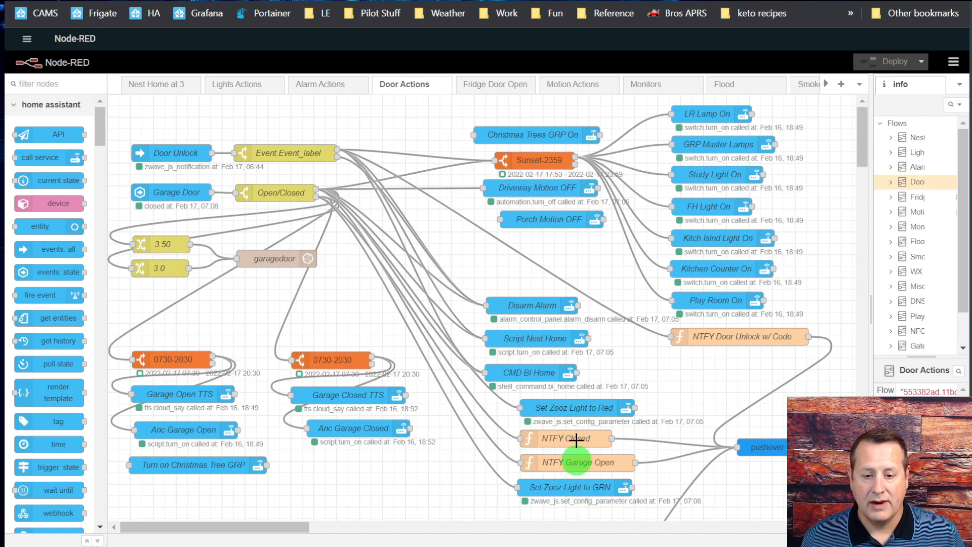
Open the Set Zooz Light to Red node and view its Data in the JSON editor
double_click(571, 408)
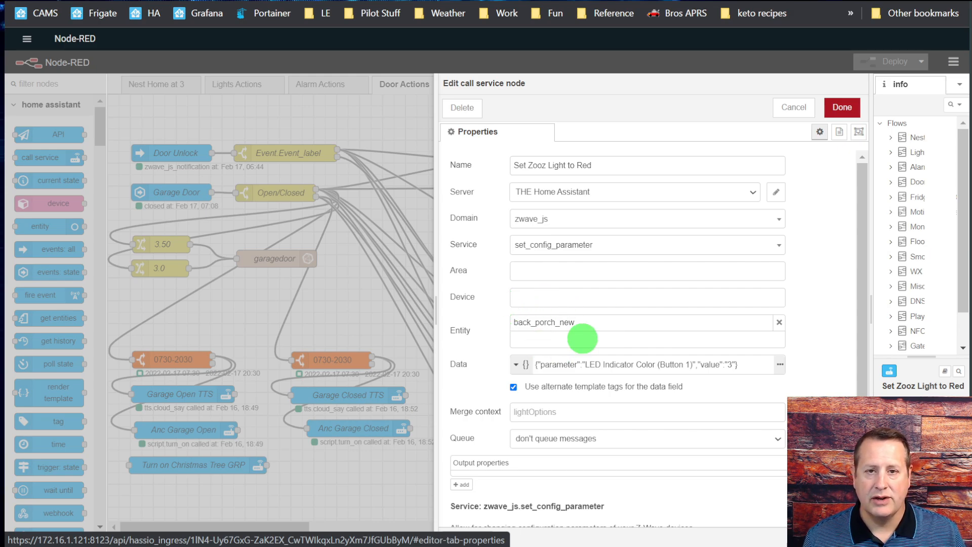
scroll(582, 338, down, 2)
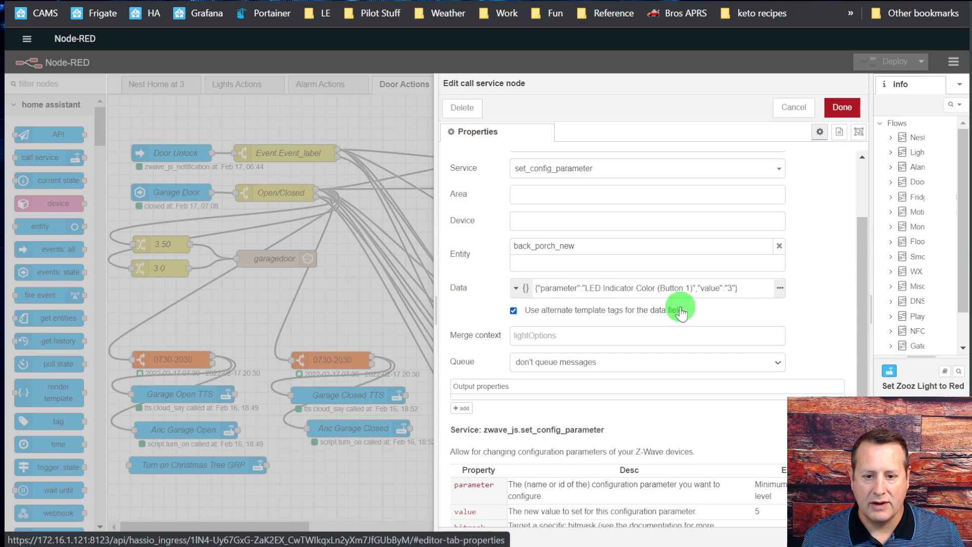
click(779, 289)
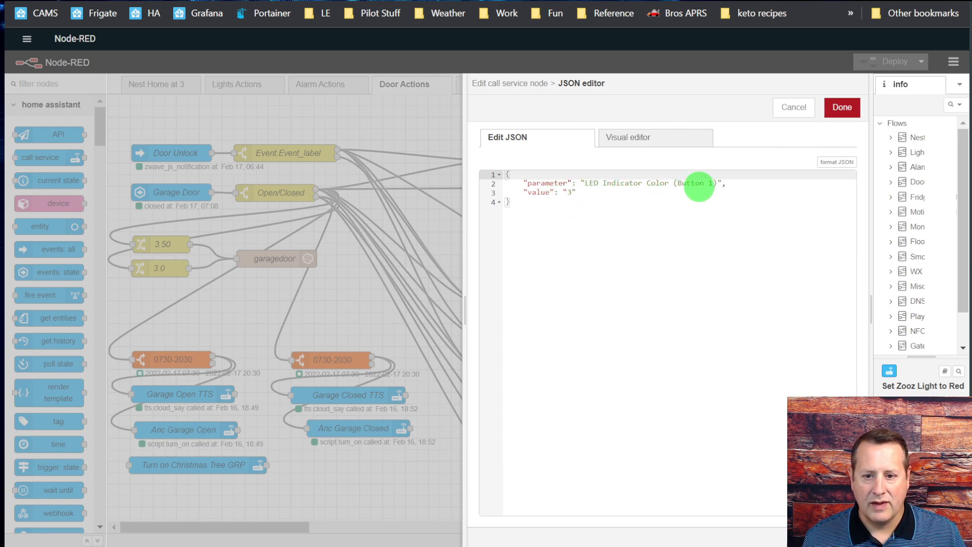
Check the LED Indicator Color (Button 1) name and options in the Z-Wave JS control panel, and close the Node-RED node without changes
click(455, 1)
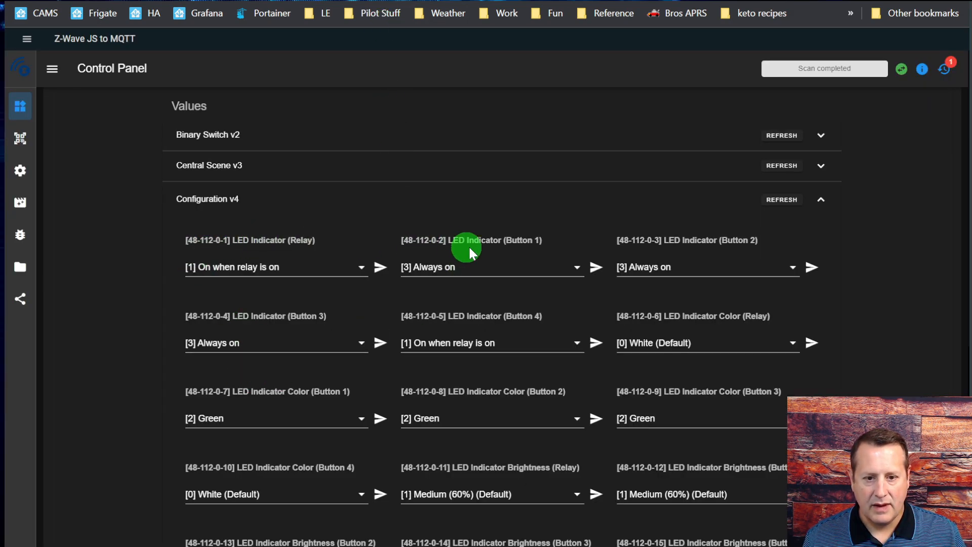
scroll(479, 329, down, 2)
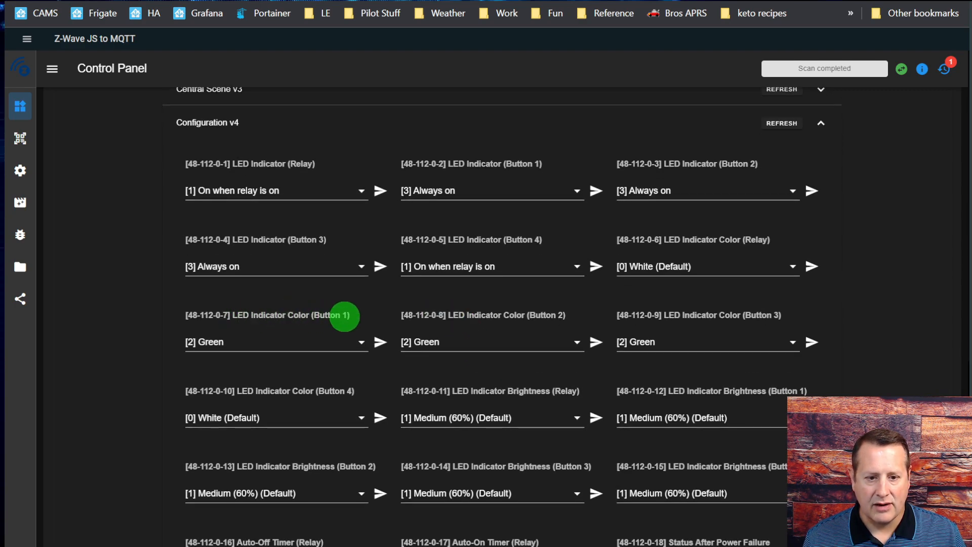
click(213, 1)
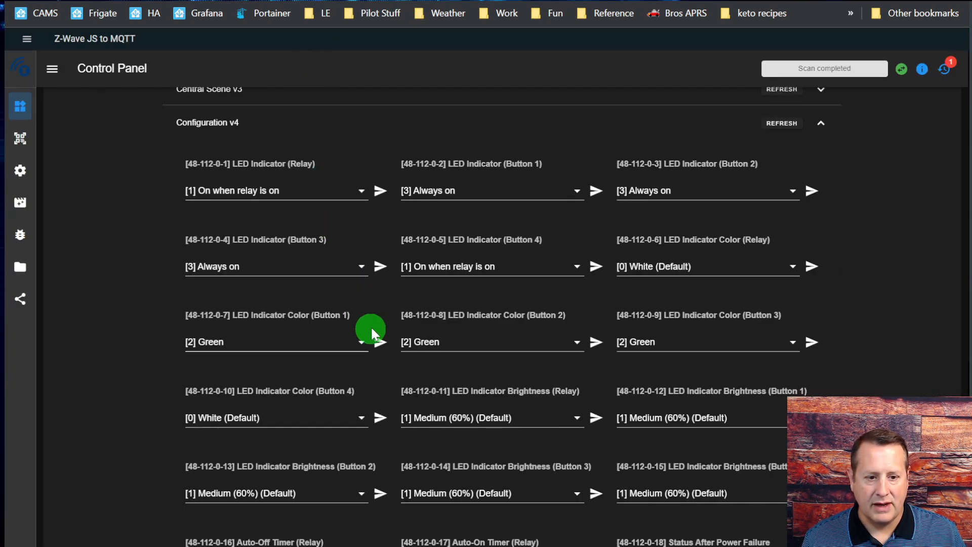
click(363, 346)
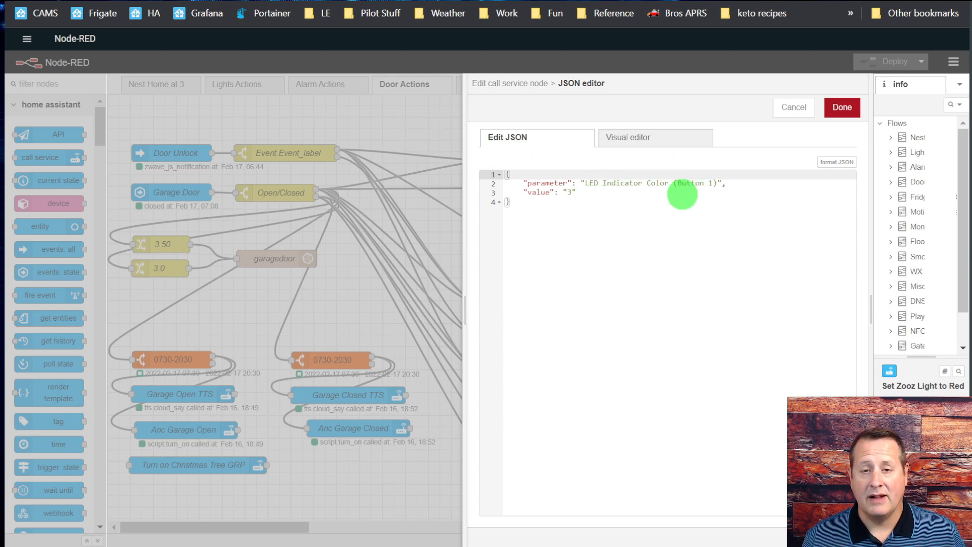
click(804, 109)
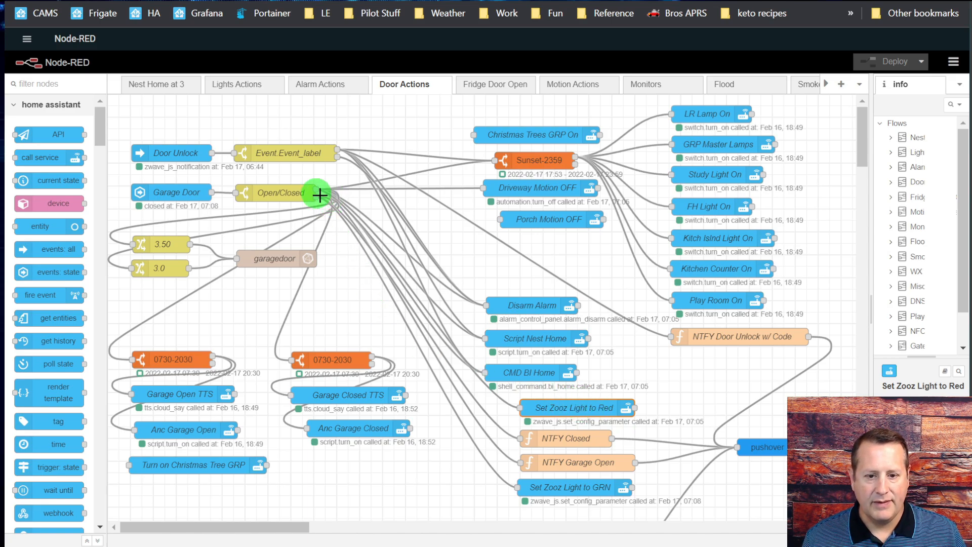
Inspect the Data JSON of the Set Zooz Light to GRN node and close the node
double_click(573, 487)
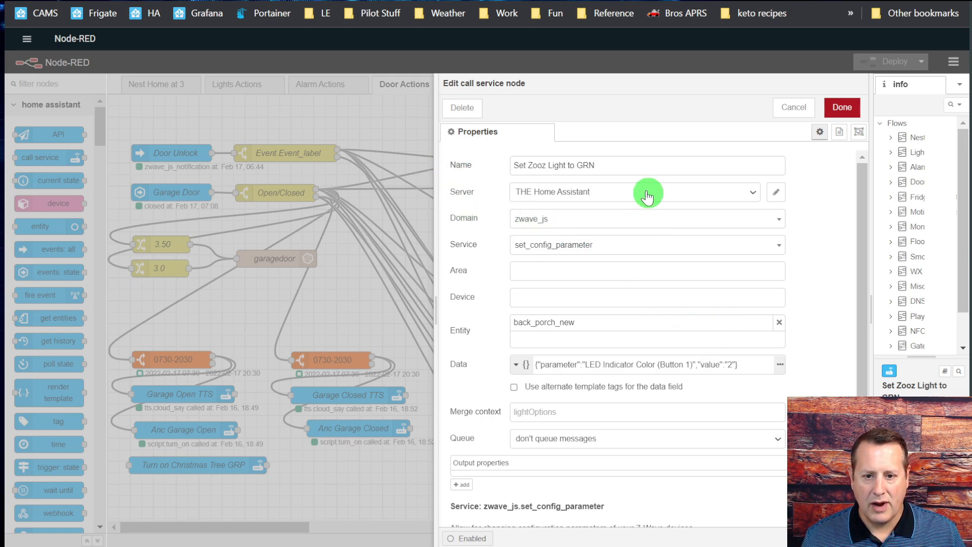
click(780, 366)
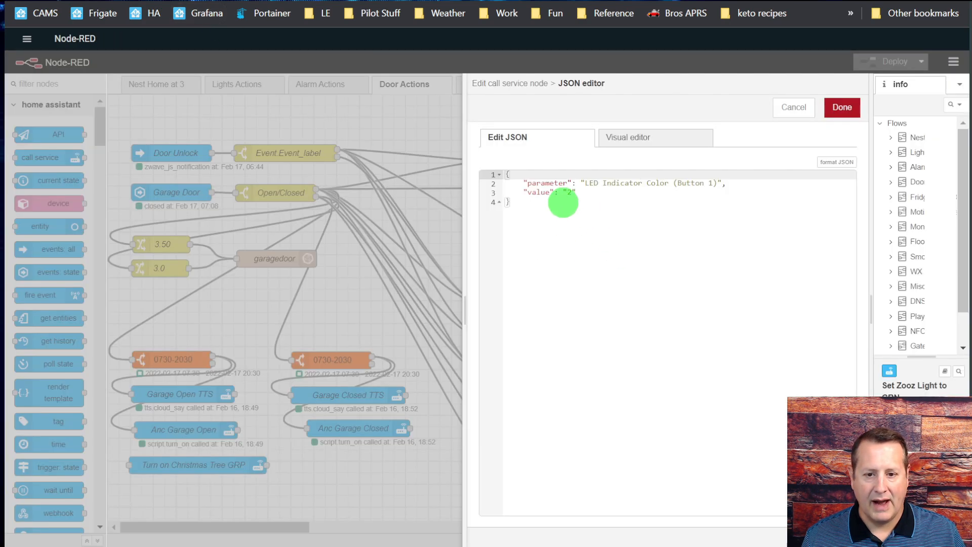
click(794, 107)
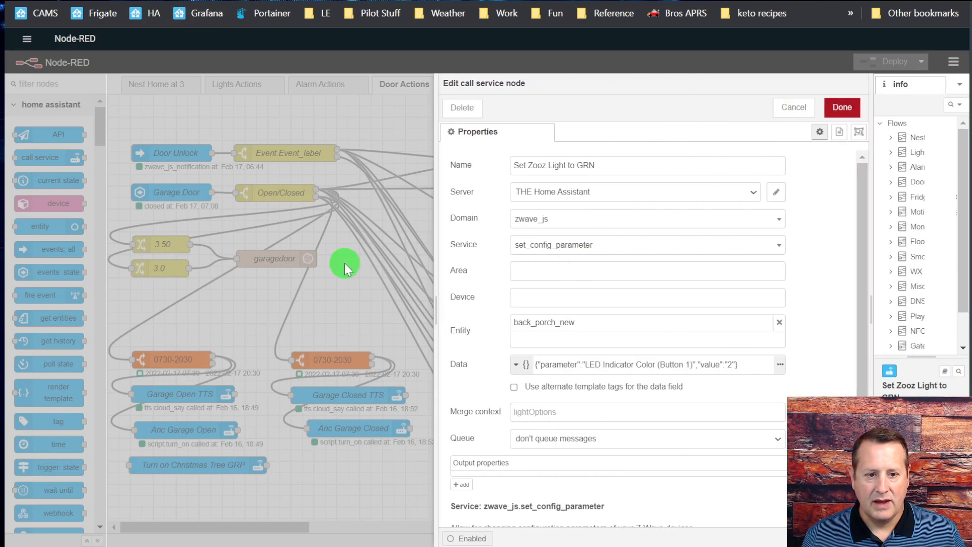
click(835, 106)
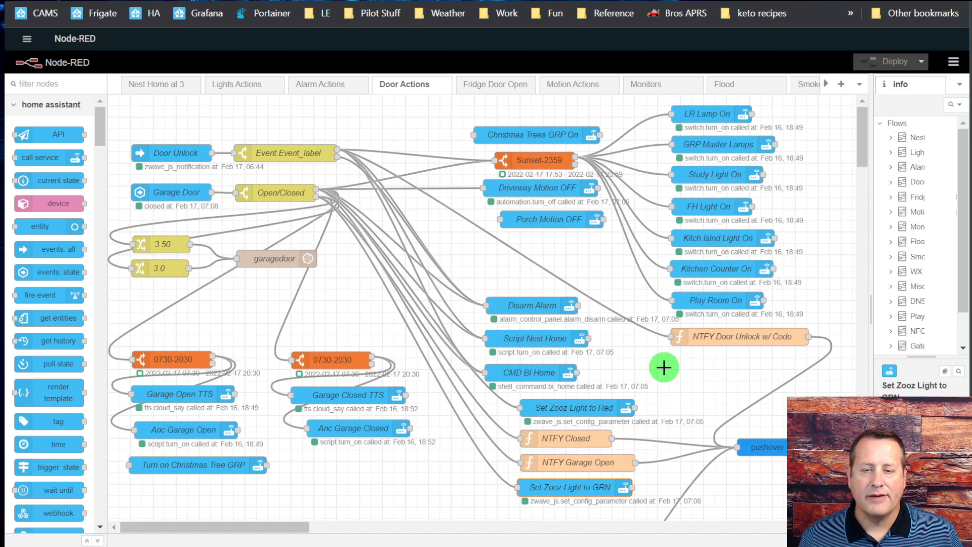
In the Gate Actions flow, inspect the Data JSON of the Set Zooz 2 Light to Red node and close it without changes
scroll(814, 86, down, 9)
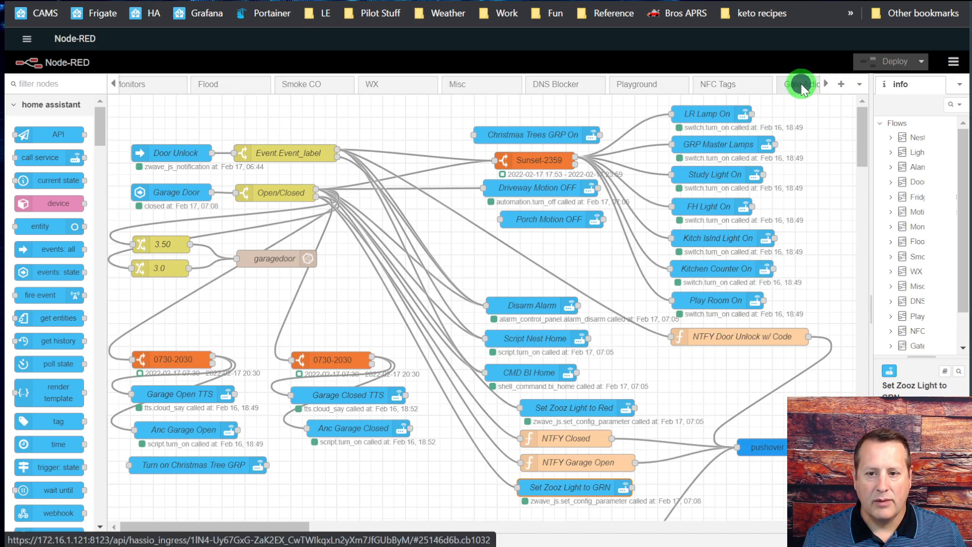
click(802, 86)
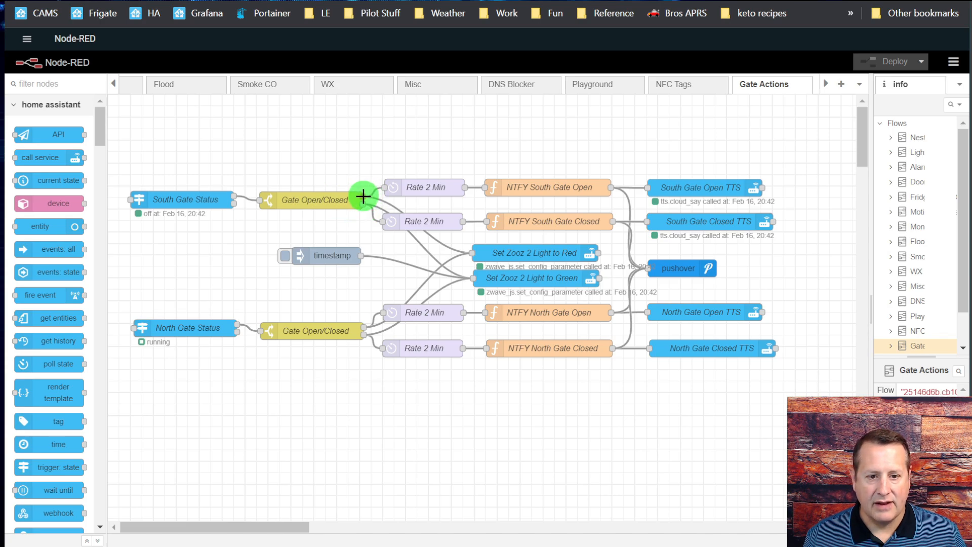
double_click(563, 259)
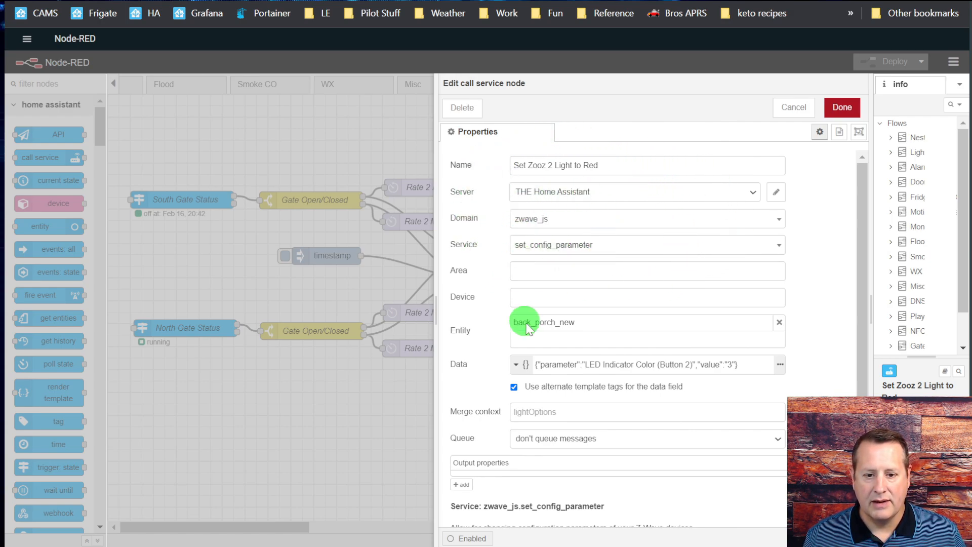
click(780, 364)
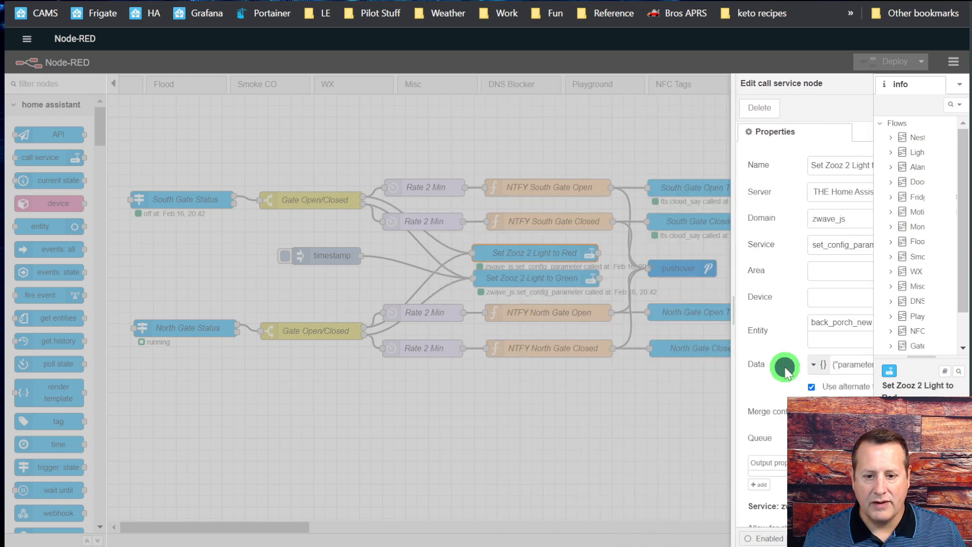
drag(677, 184, 721, 191)
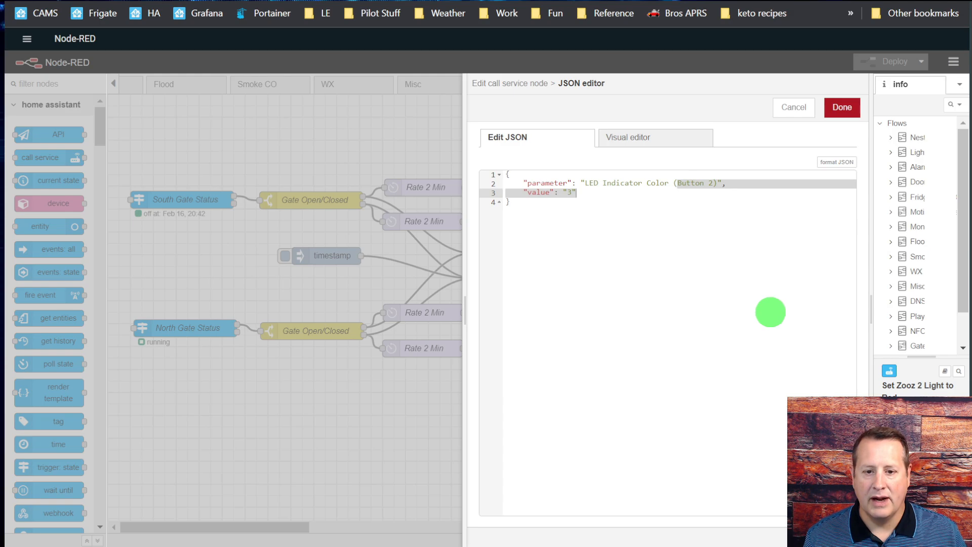
click(770, 312)
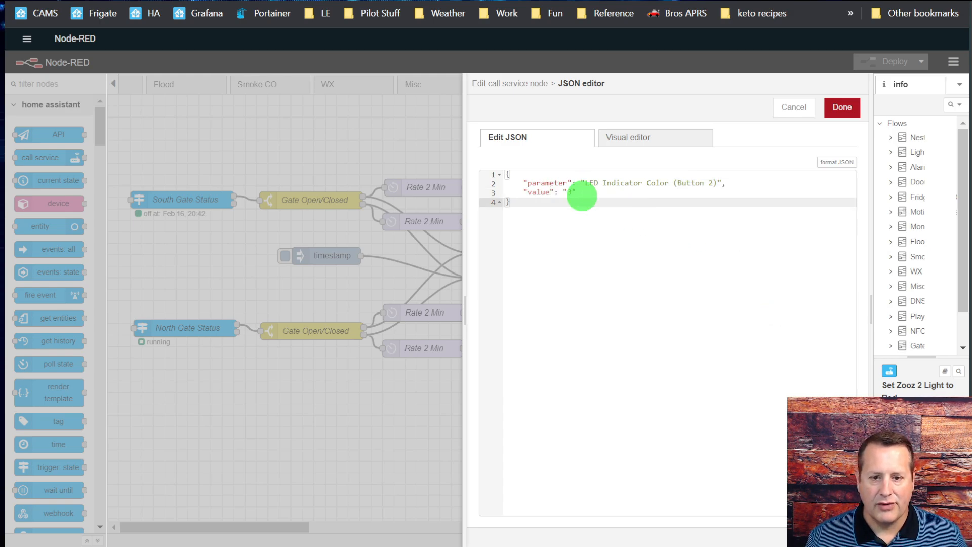
click(791, 109)
click(792, 108)
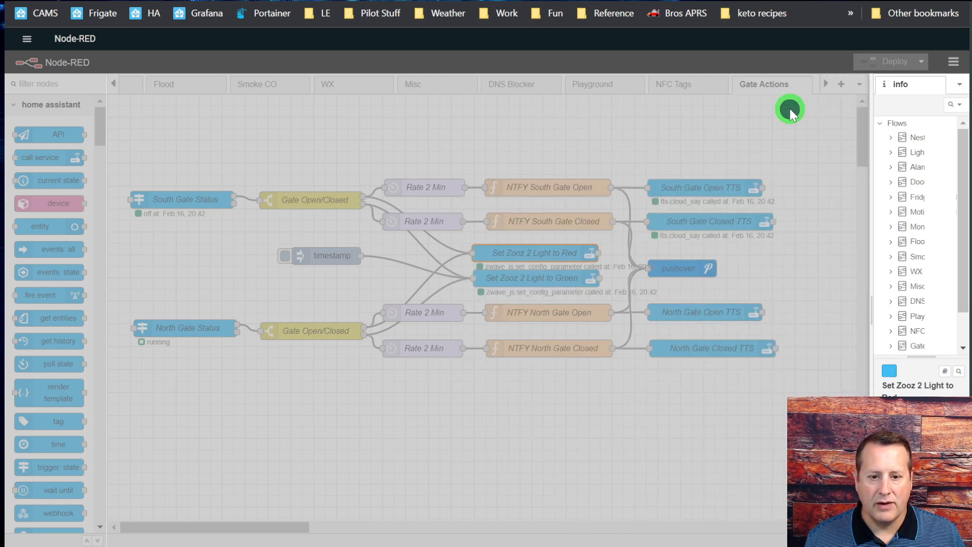
Inspect the Data JSON of the Set Zooz 2 Light to Green node and close the node without changes
double_click(557, 277)
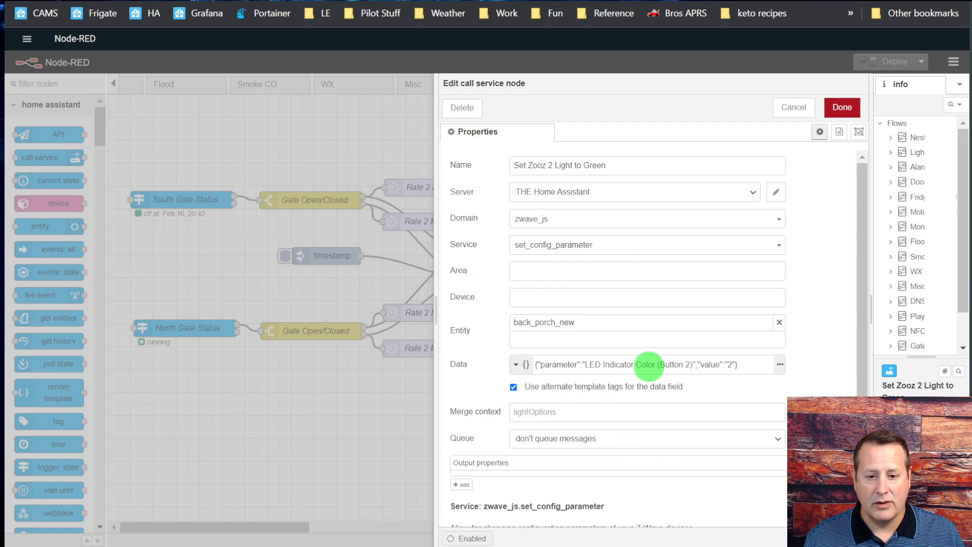
click(794, 107)
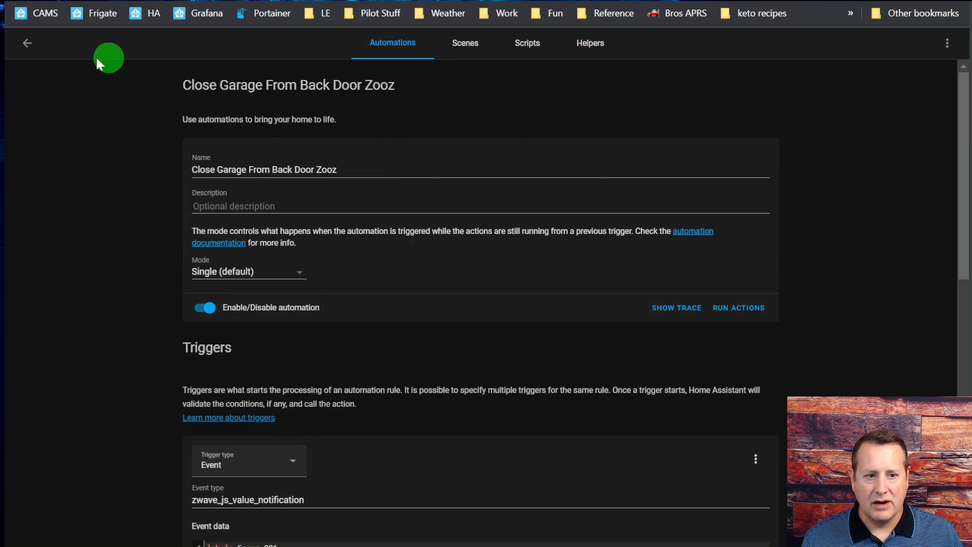
Leave the Close Garage From Back Door Zooz automation in Home Assistant and open the Events page of Developer Tools
click(27, 43)
click(28, 44)
click(448, 312)
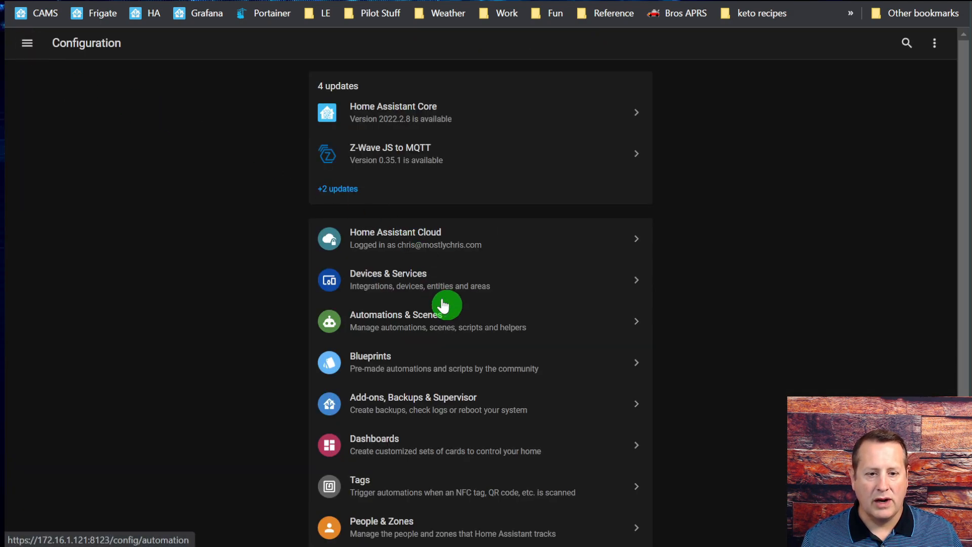
click(27, 44)
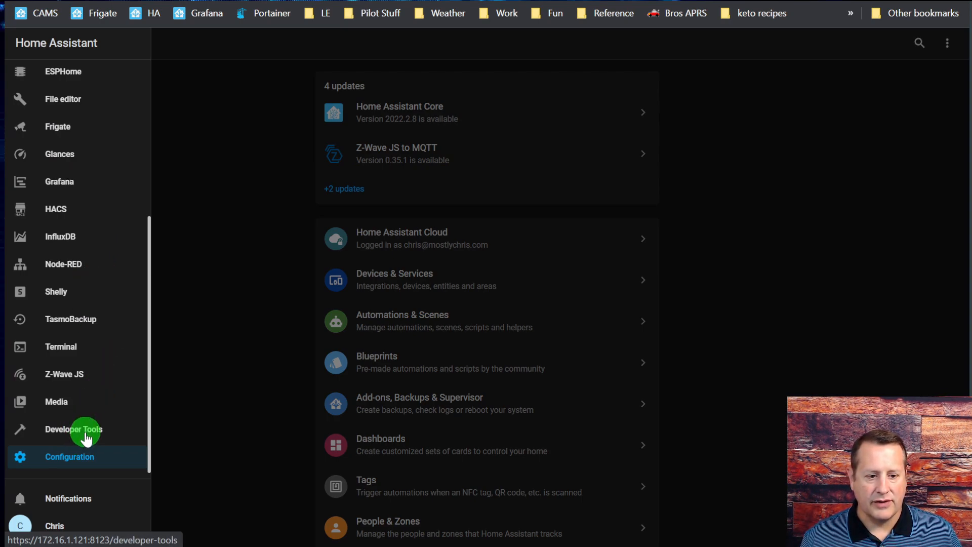
click(85, 436)
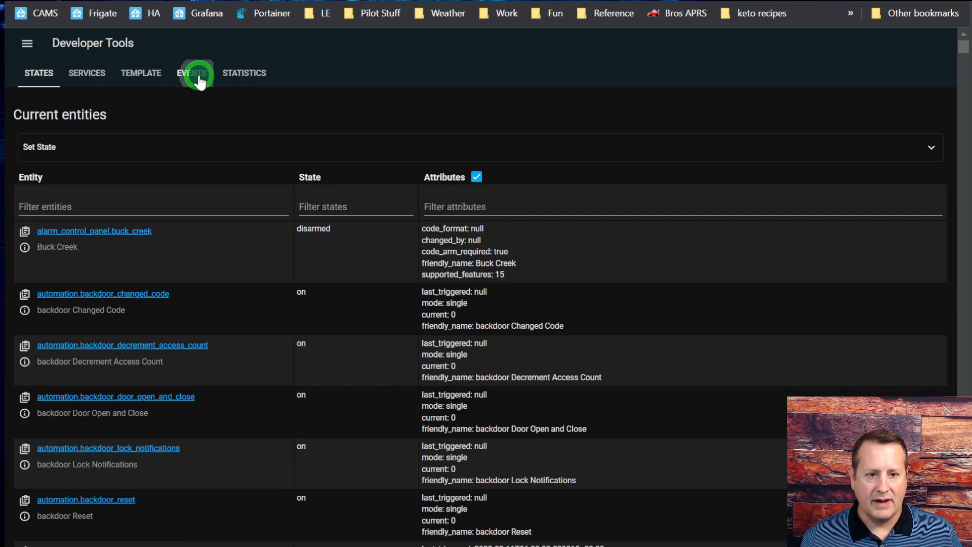
click(195, 73)
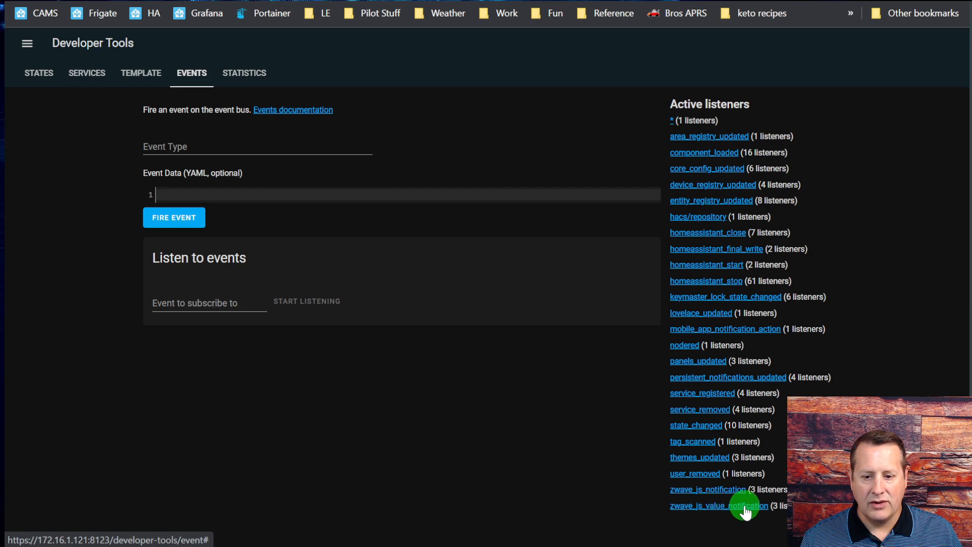
Start listening to zwave_js_value_notification events
click(202, 299)
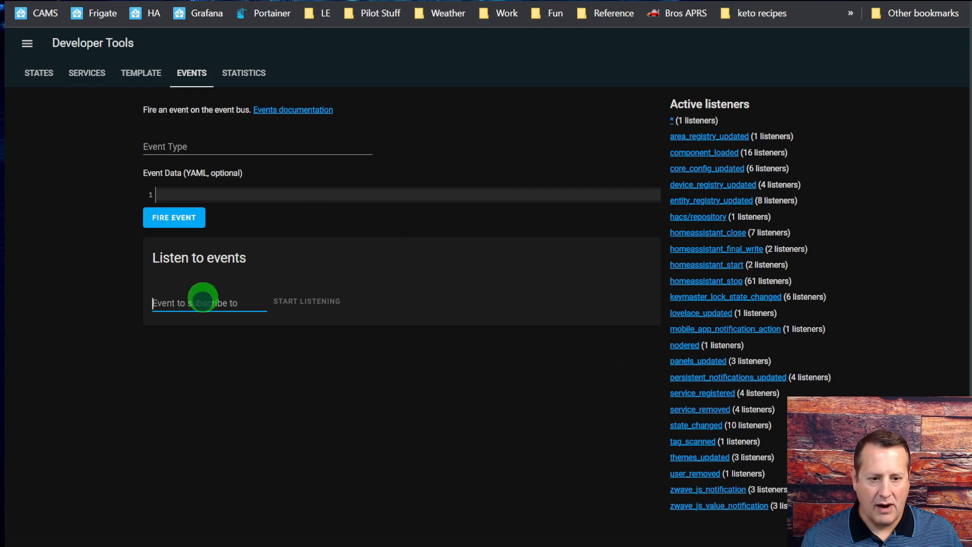
text(zwave_js_value_notif)
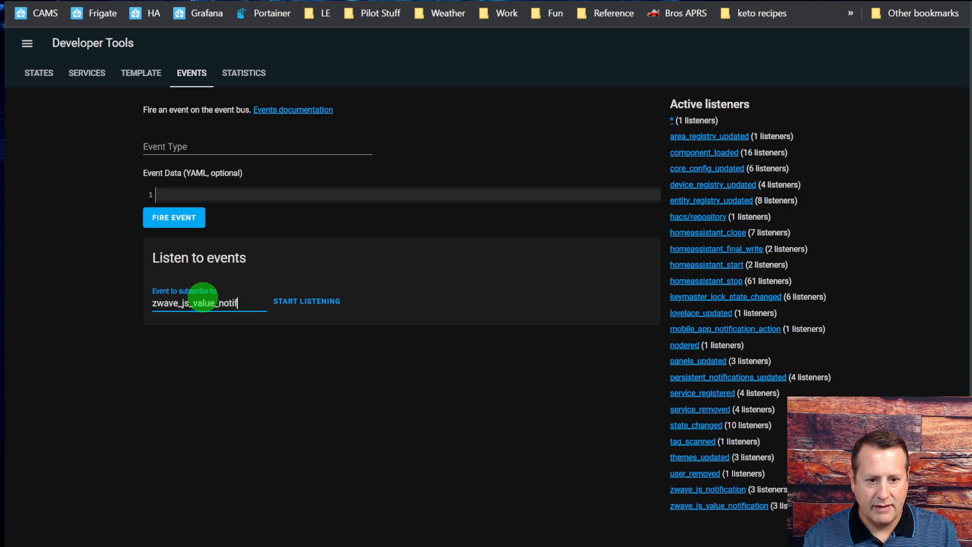
text(ications)
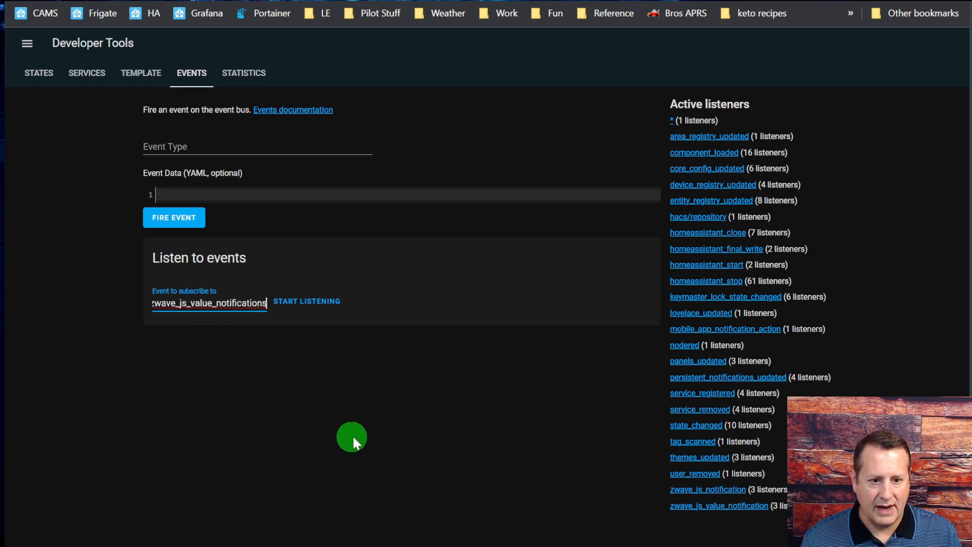
click(334, 337)
click(316, 304)
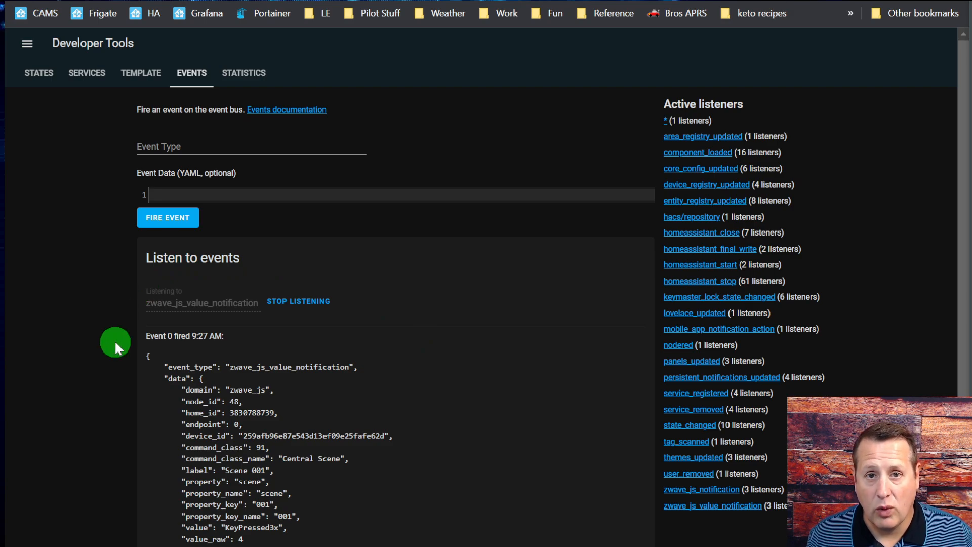
Examine the captured event's node ID, device ID, label and value, and stop listening
scroll(108, 347, down, 2)
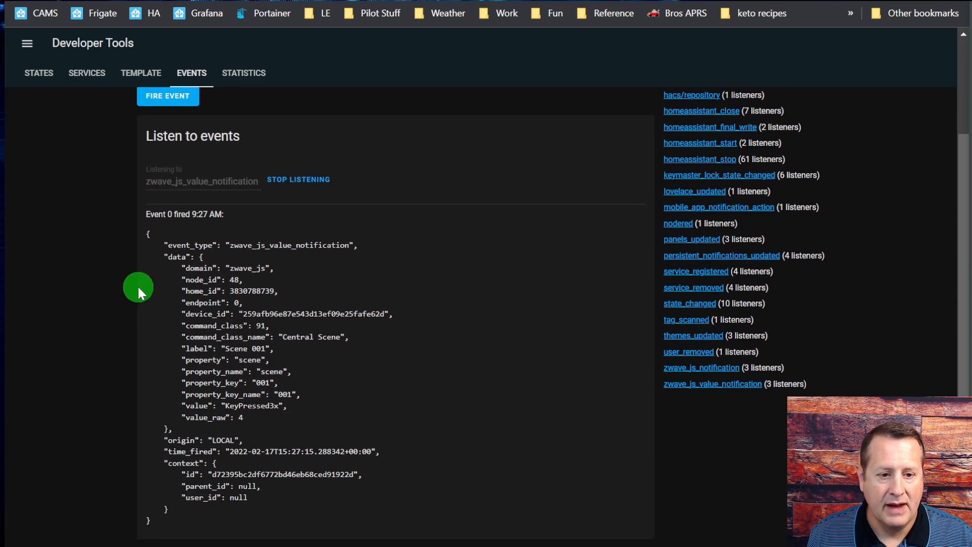
click(277, 170)
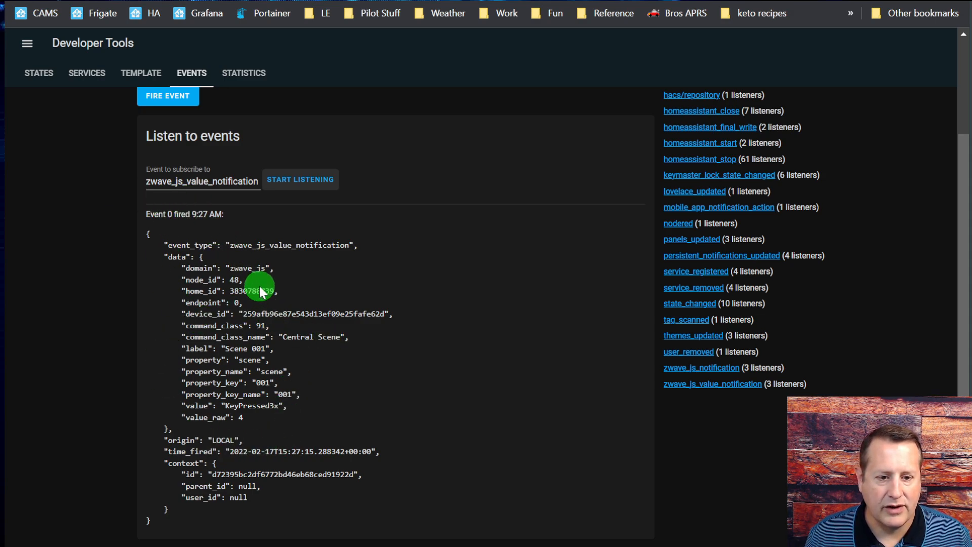
Open the Close Garage From Back Door Zooz automation in the automation editor
click(30, 51)
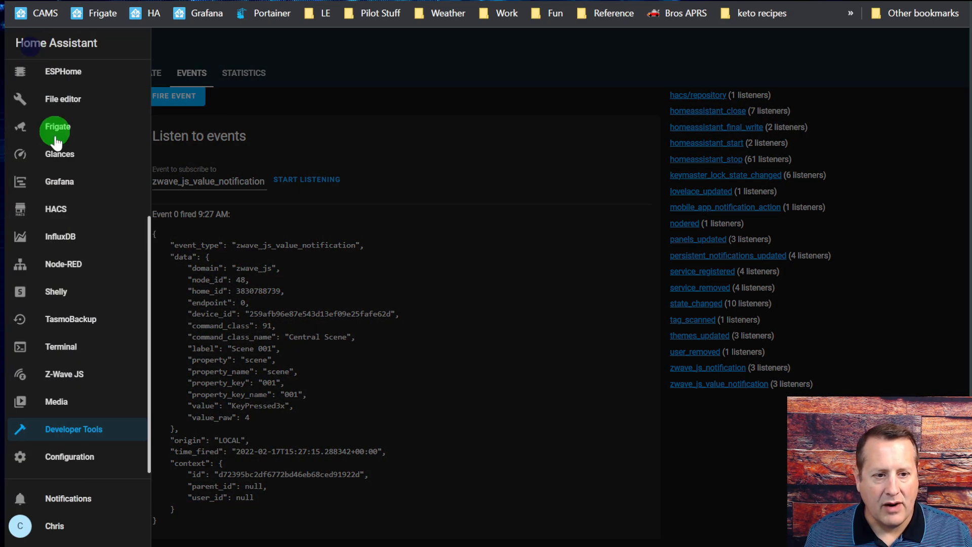
click(63, 462)
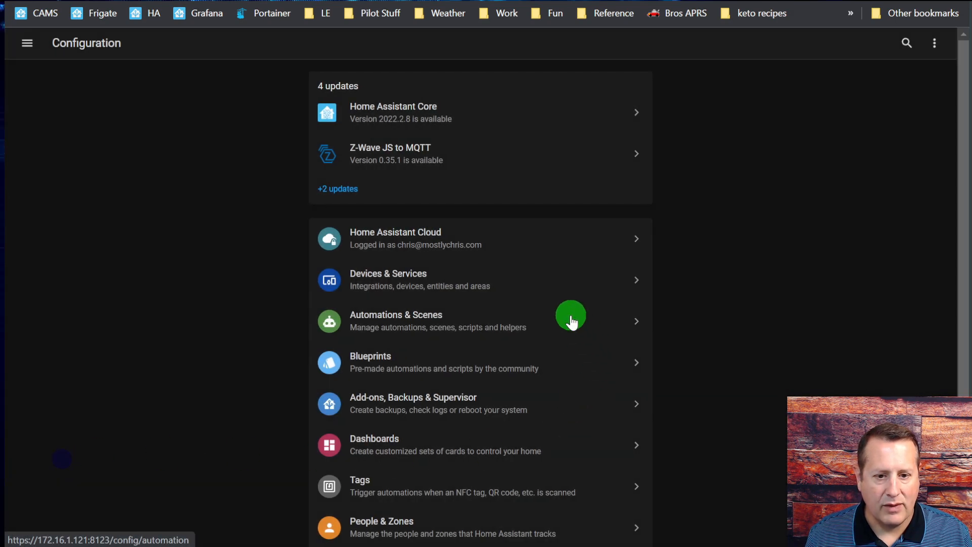
click(428, 324)
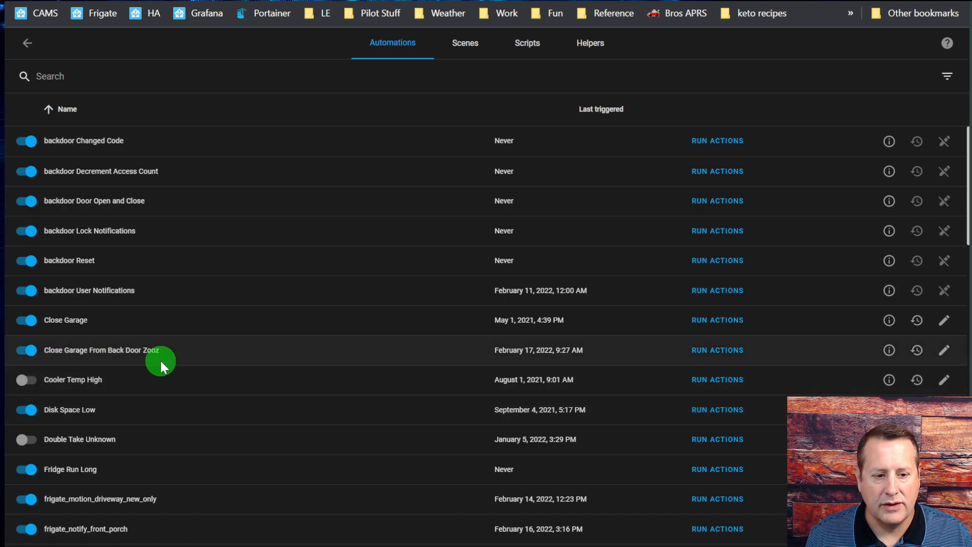
click(940, 348)
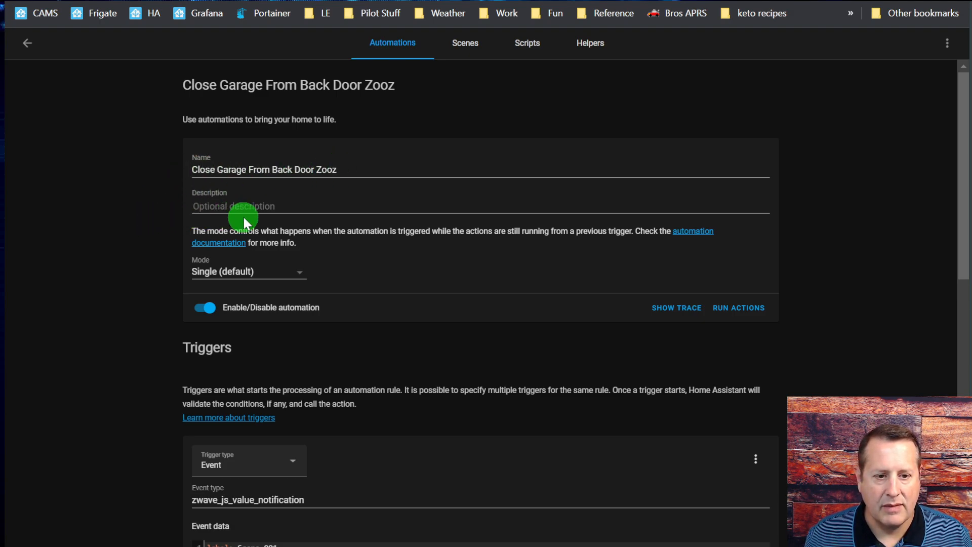
Enlarge the page to 90% and examine the automation's zwave_js_value_notification trigger and its event data
scroll(139, 229, down, 2)
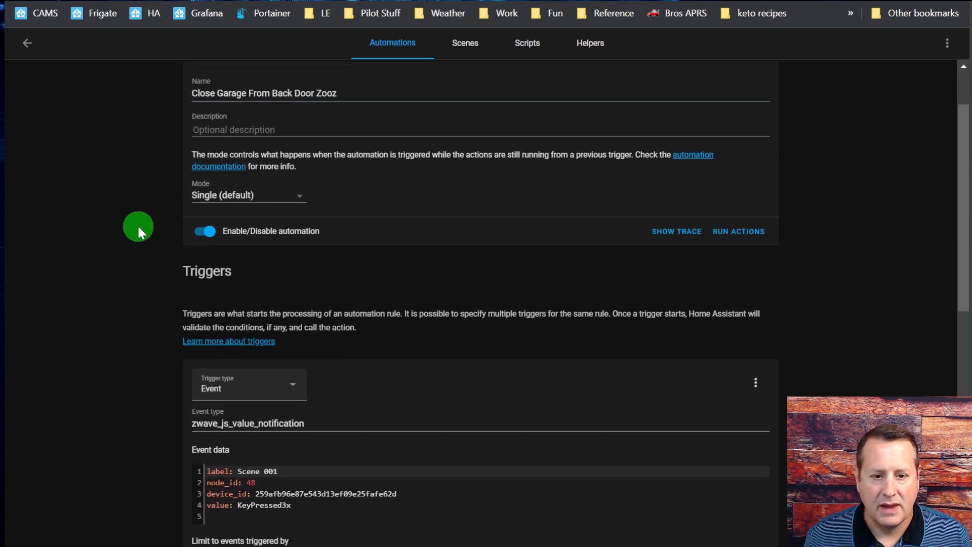
scroll(147, 299, down, 2)
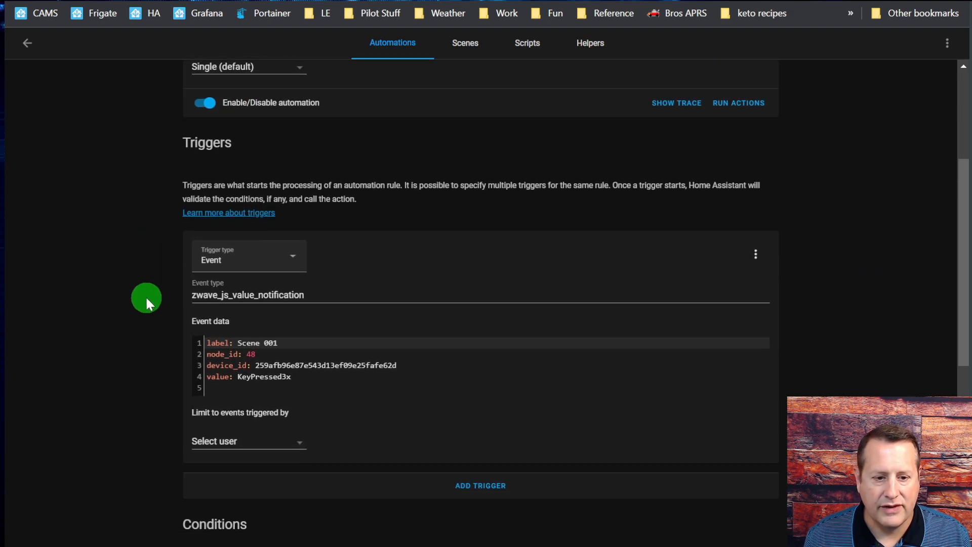
scroll(147, 302, down, 1)
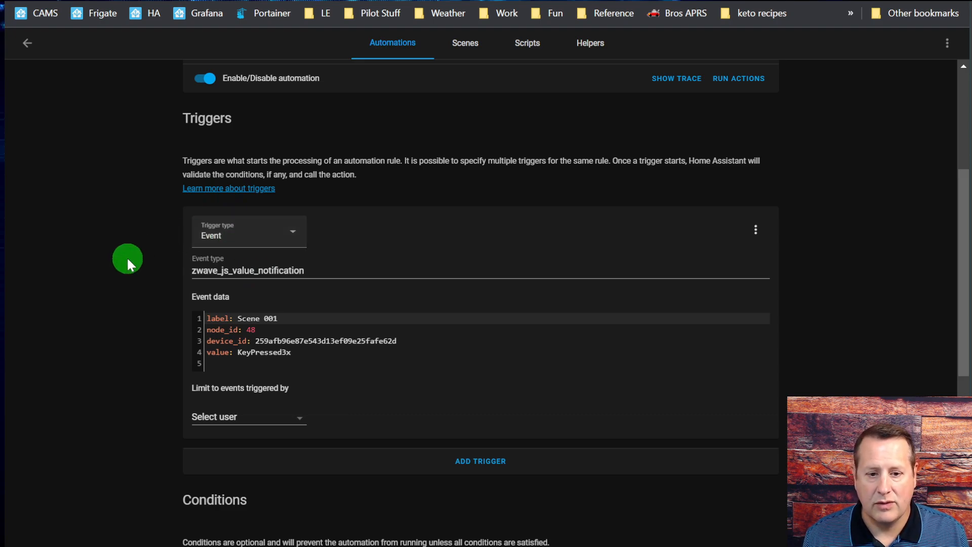
key(ctrl+plus)
key(ctrl+plus)
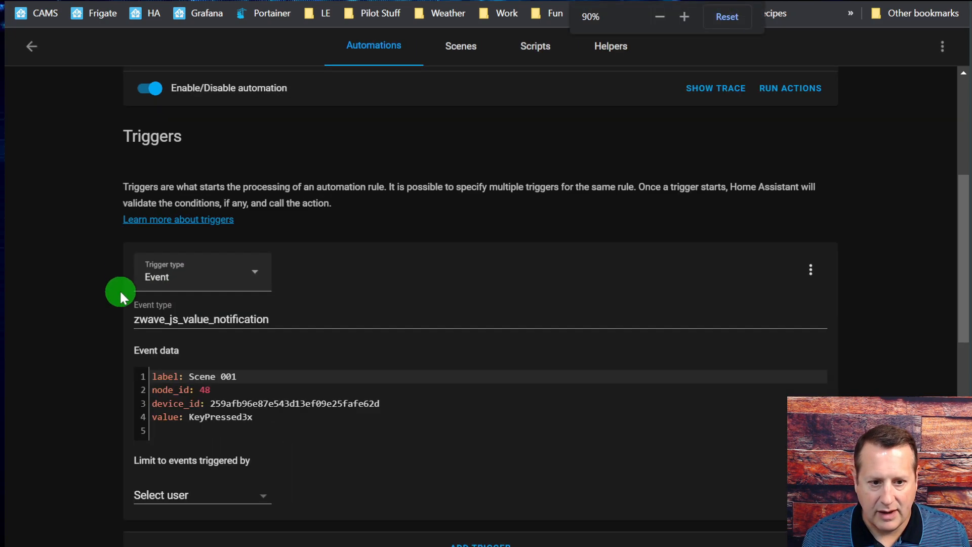
scroll(101, 281, down, 3)
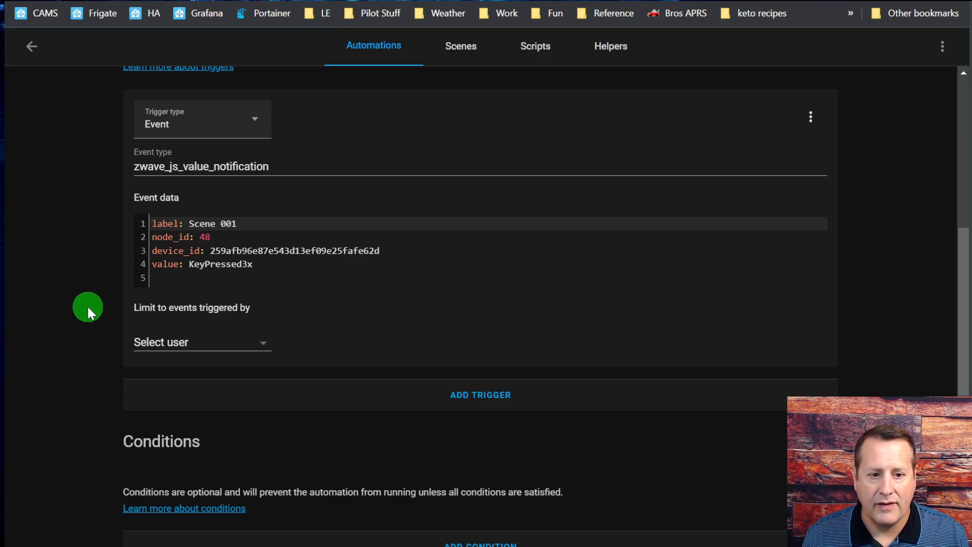
scroll(91, 303, down, 2)
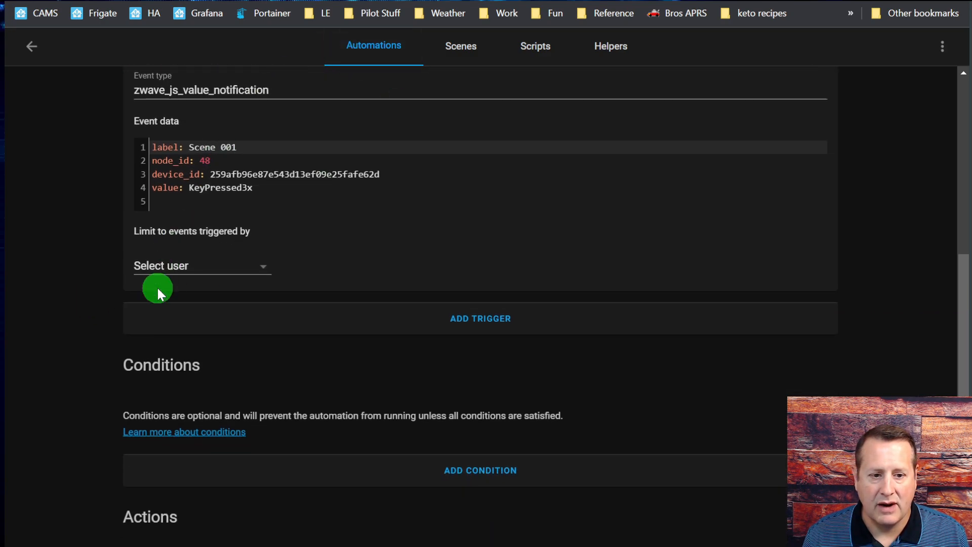
scroll(134, 286, up, 2)
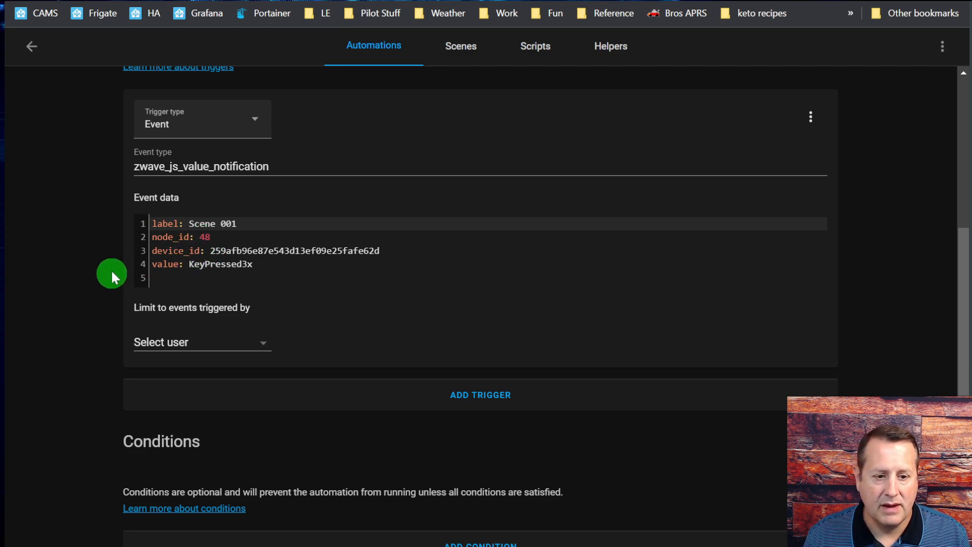
Compare the automation's event trigger with its cover.close_cover action and target
scroll(70, 302, down, 8)
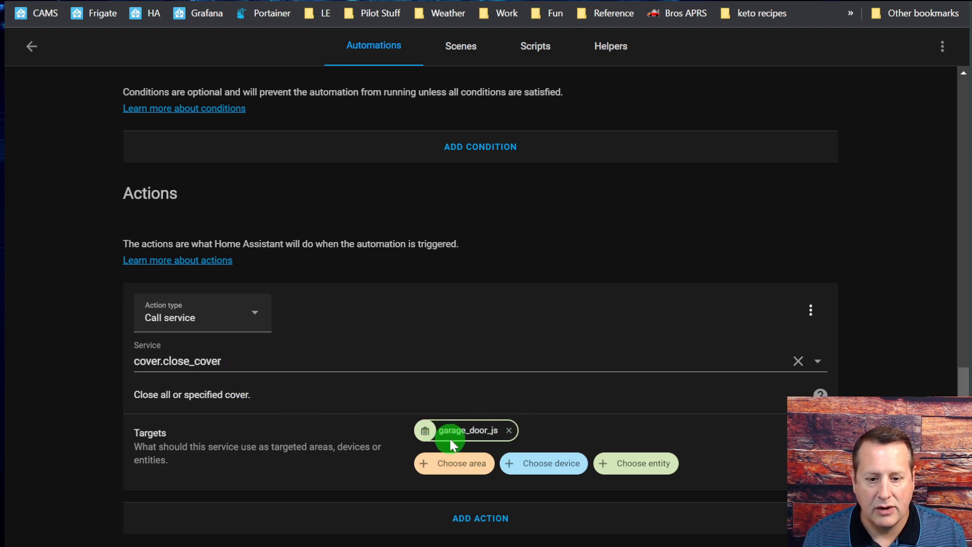
scroll(117, 433, up, 7)
scroll(109, 425, up, 9)
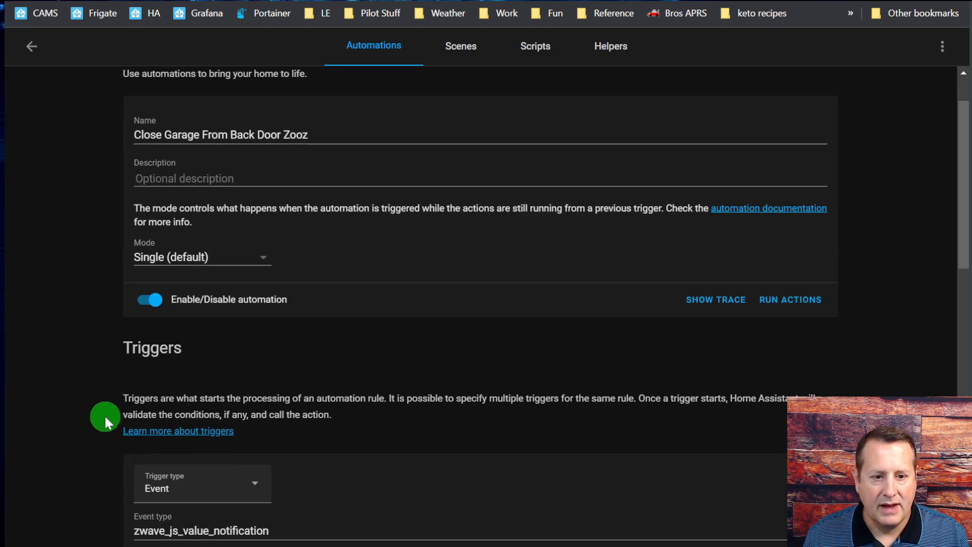
scroll(96, 395, down, 5)
scroll(95, 391, down, 3)
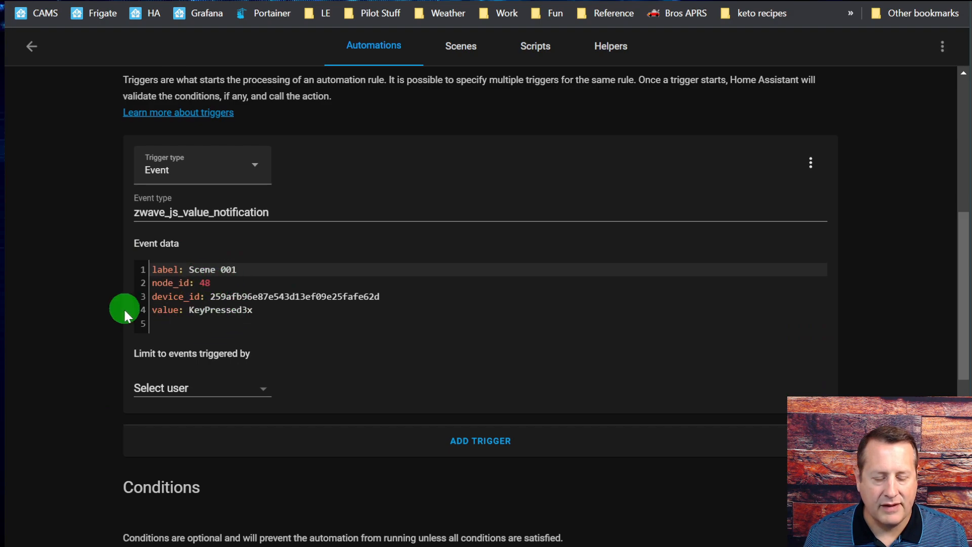
scroll(119, 324, down, 9)
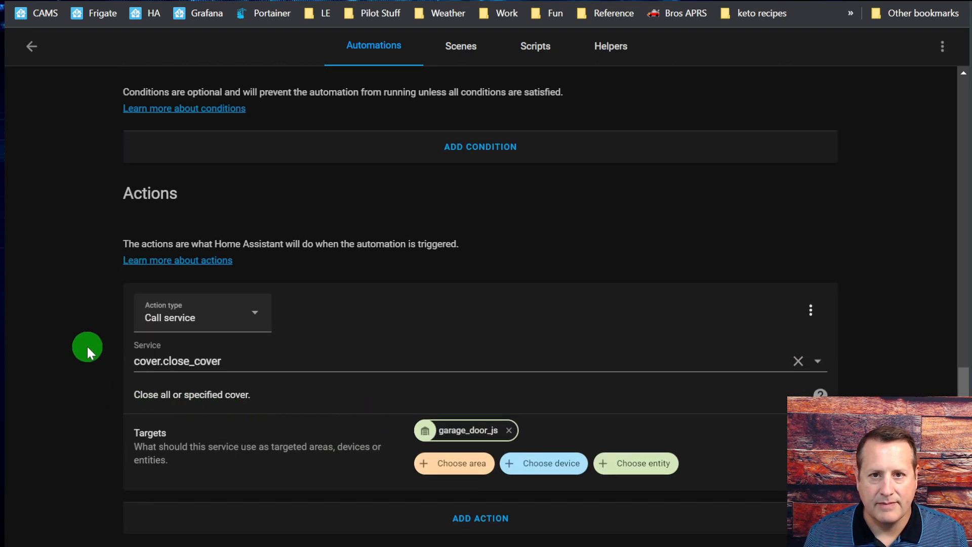
scroll(102, 335, up, 8)
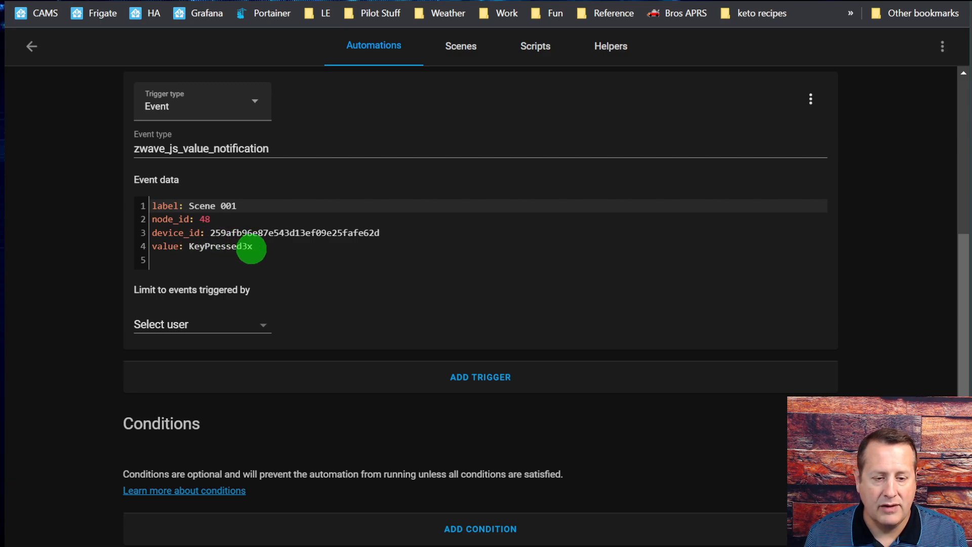
scroll(137, 424, down, 5)
scroll(138, 424, down, 2)
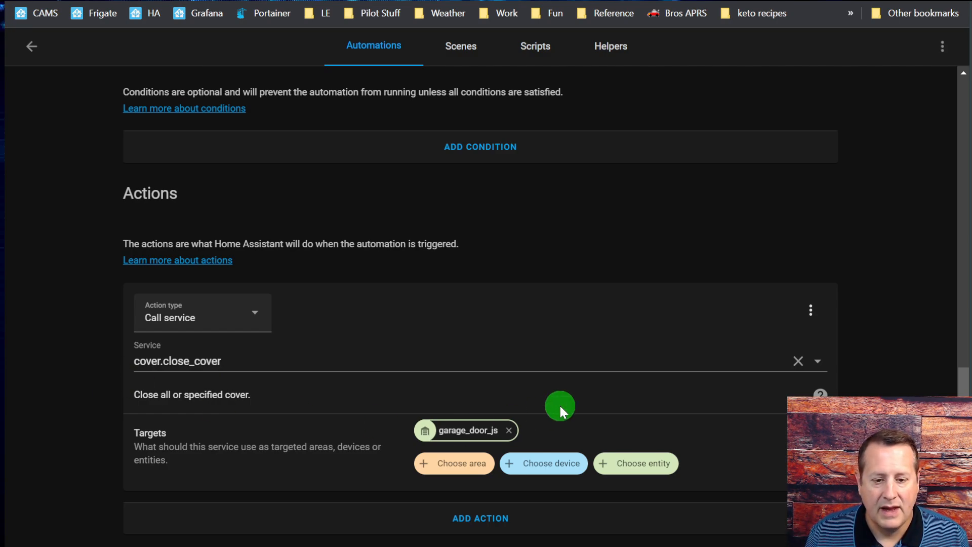
scroll(74, 319, up, 8)
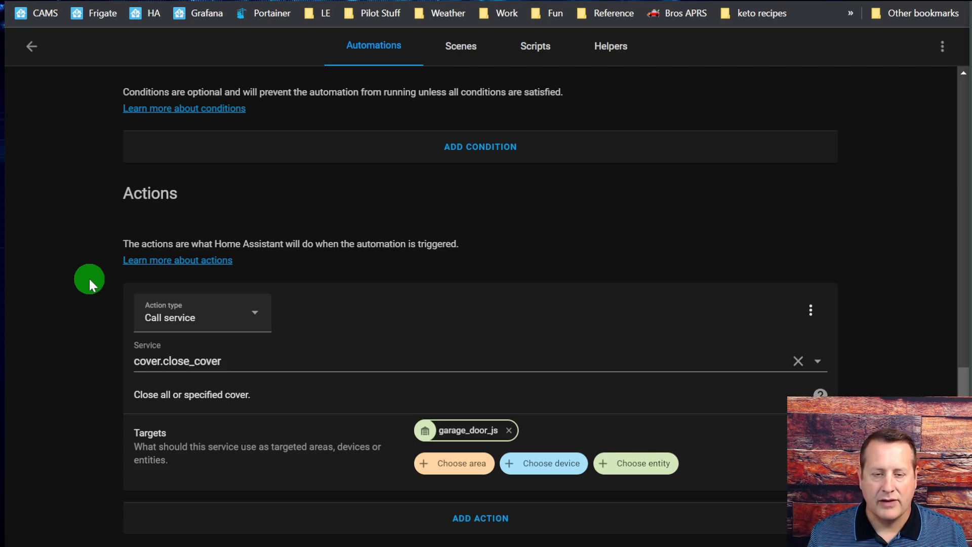
Return to the automations list and open the Zooz Button 3 Light Red (Duplicate) automation
click(32, 48)
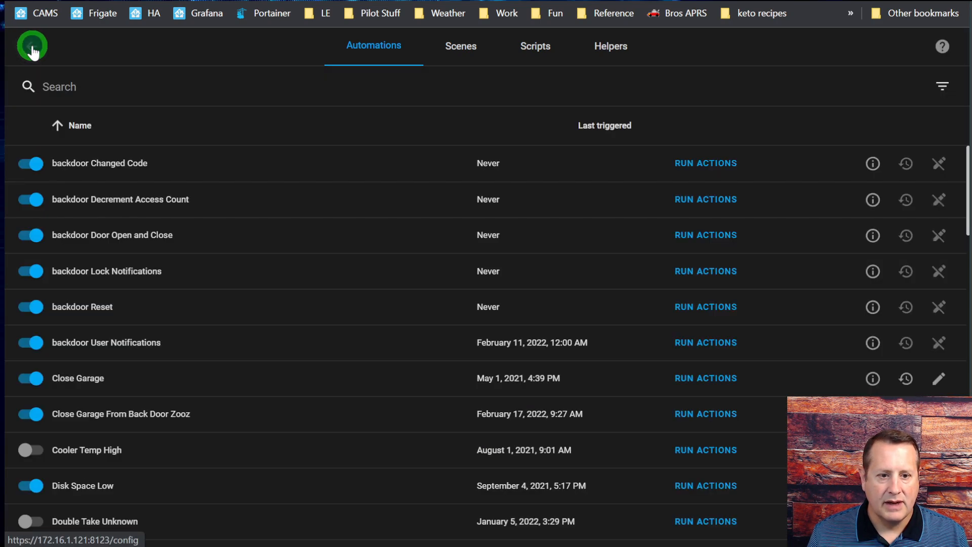
scroll(166, 222, down, 10)
scroll(183, 238, down, 17)
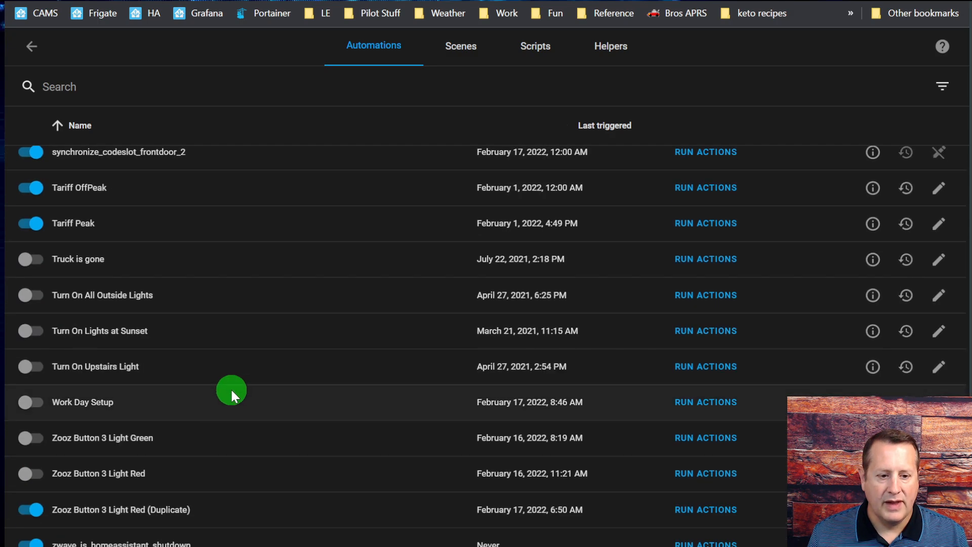
scroll(208, 393, down, 3)
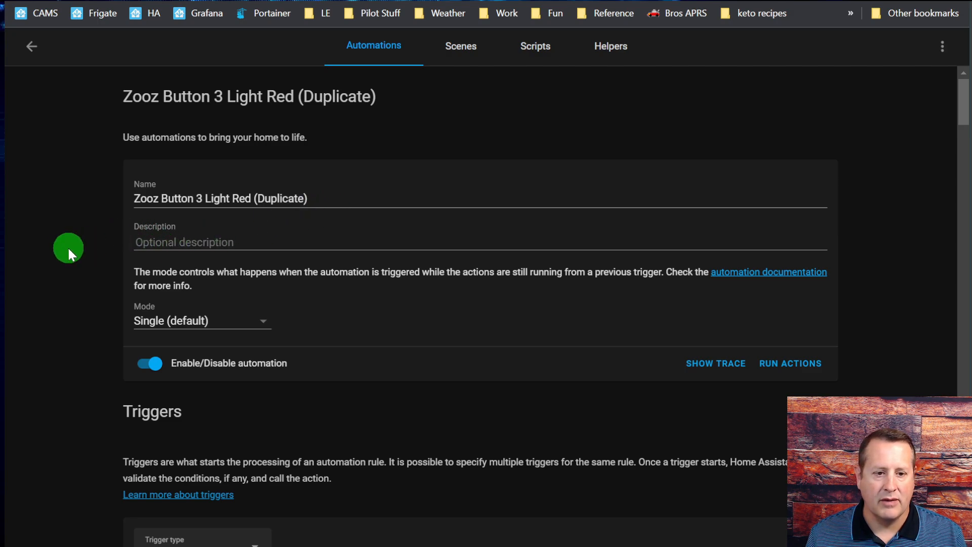
Examine the back door unlocked state trigger and check where its trigger ID can be edited
scroll(103, 253, down, 5)
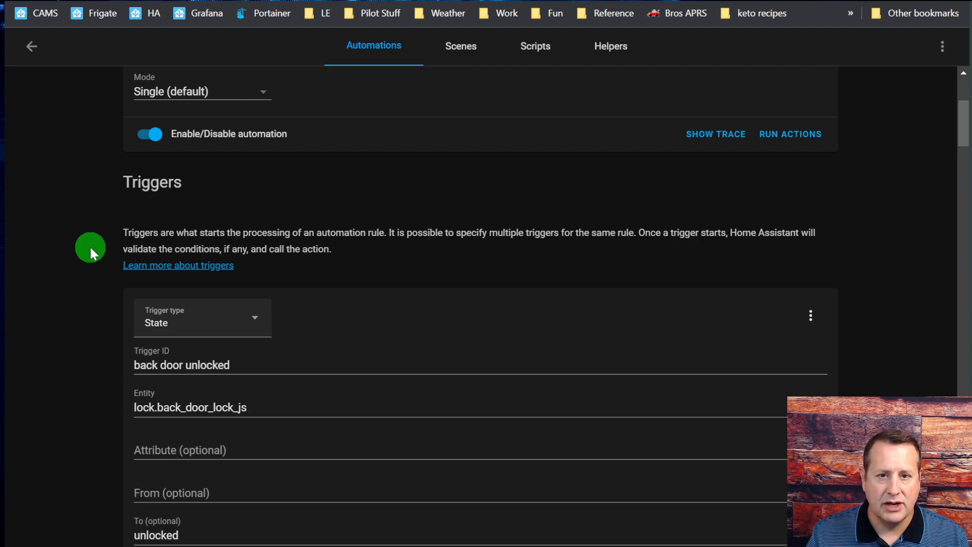
scroll(110, 259, down, 3)
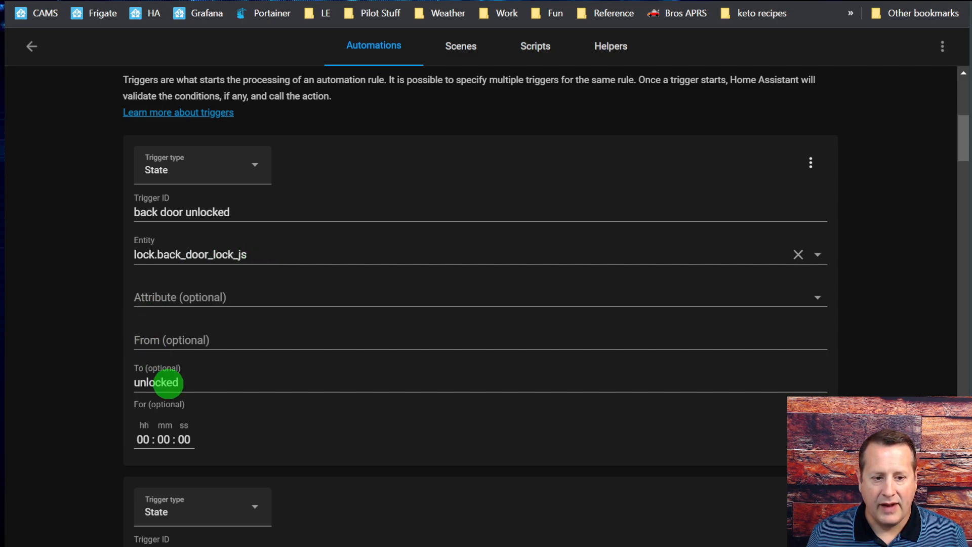
click(810, 163)
click(853, 201)
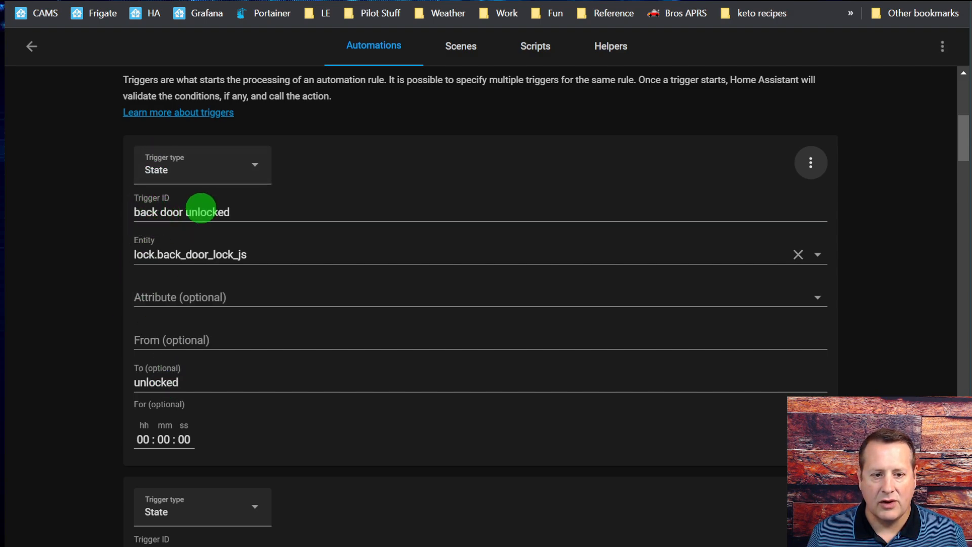
click(810, 163)
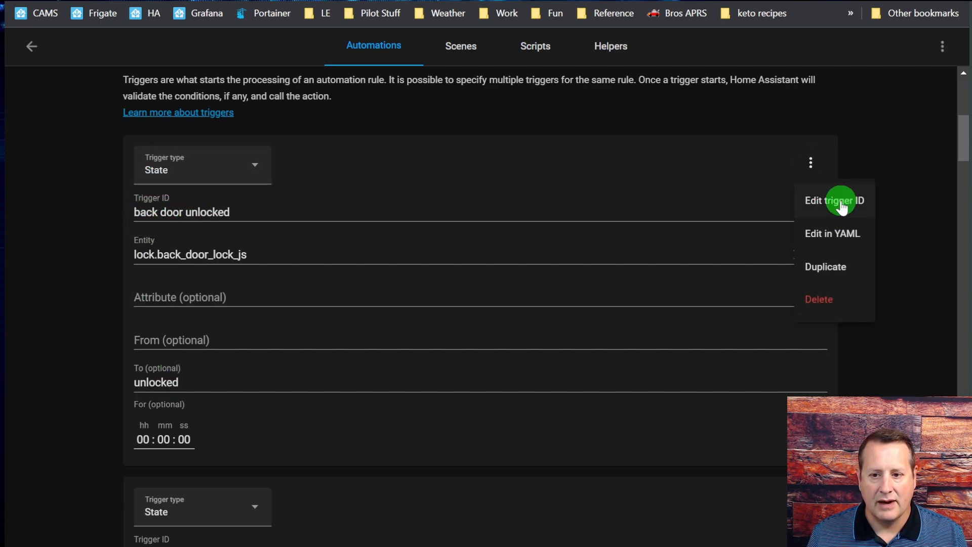
click(76, 208)
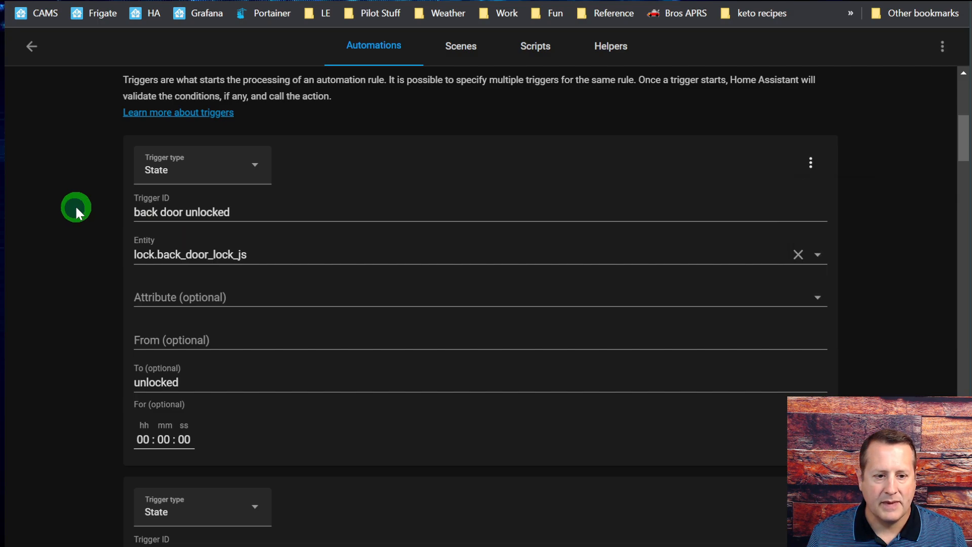
Examine the front door unlocked state trigger and the editing options available for it
scroll(76, 207, down, 3)
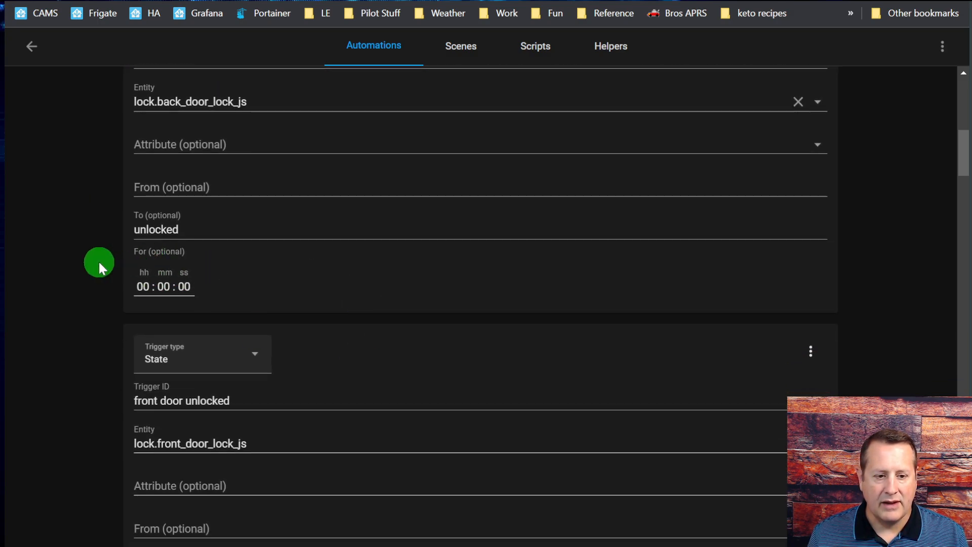
scroll(86, 263, down, 3)
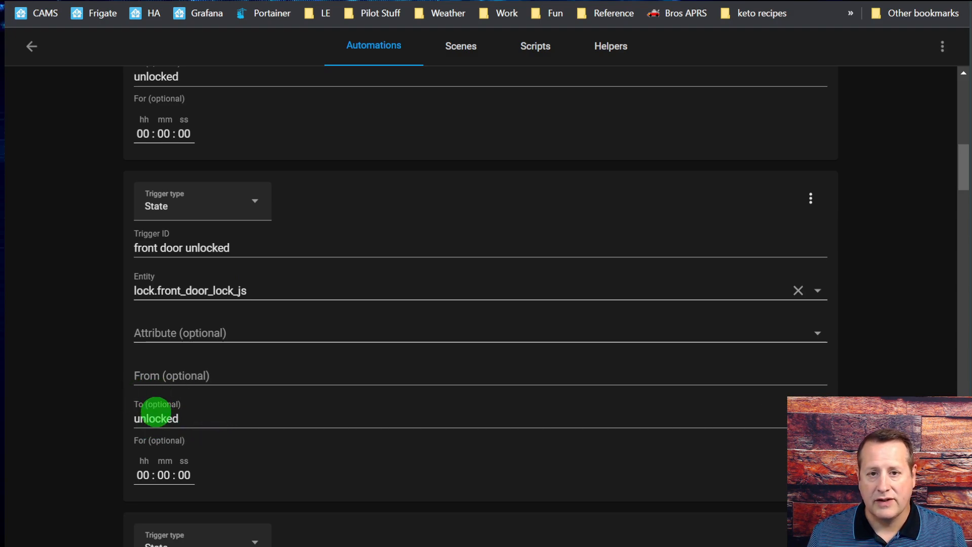
click(810, 199)
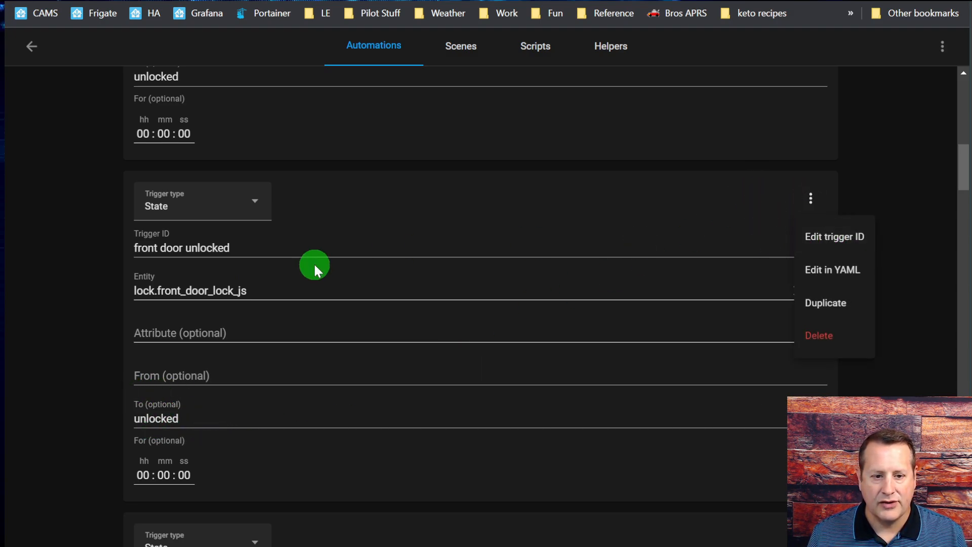
click(93, 246)
Review the back door locked and front door locked triggers, checking their IDs, lock entities and target states
scroll(91, 248, down, 6)
scroll(90, 252, down, 2)
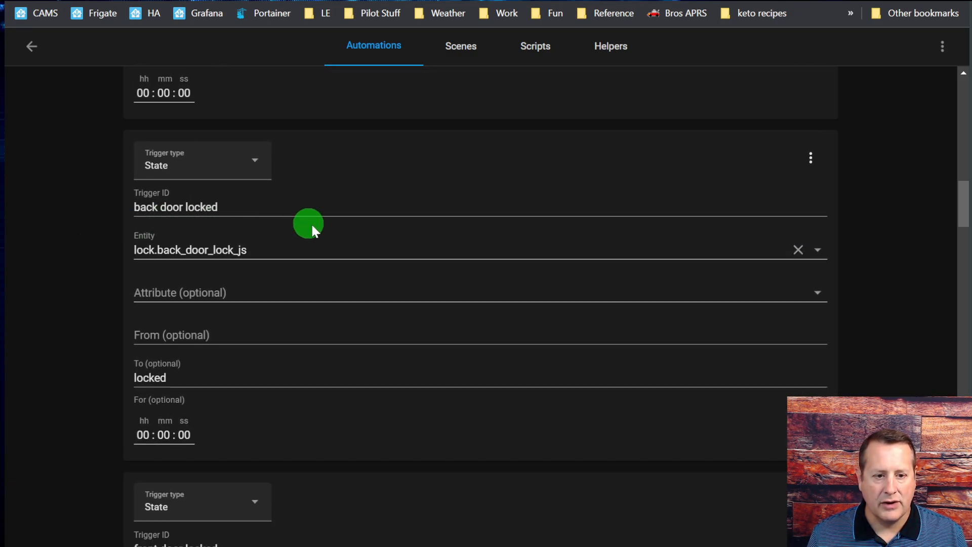
scroll(182, 309, down, 2)
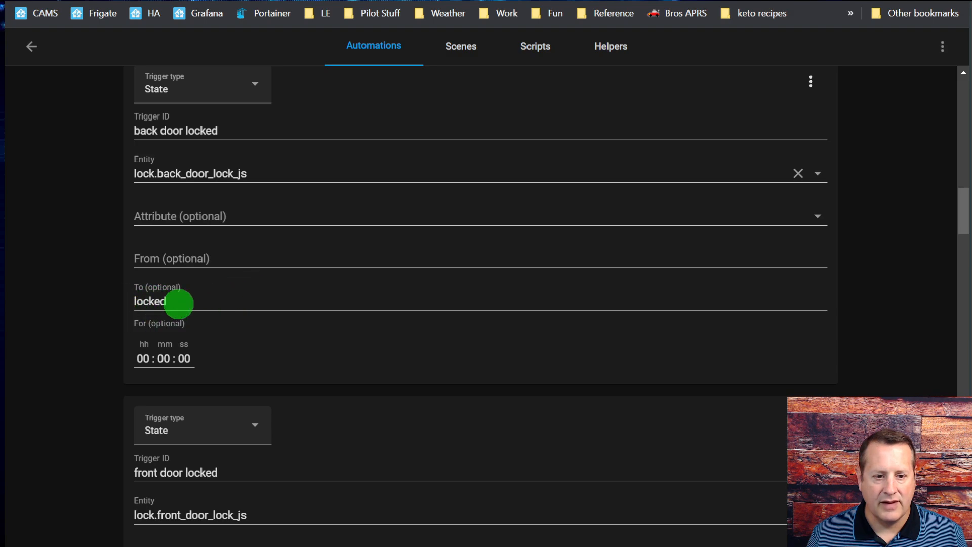
scroll(74, 198, down, 2)
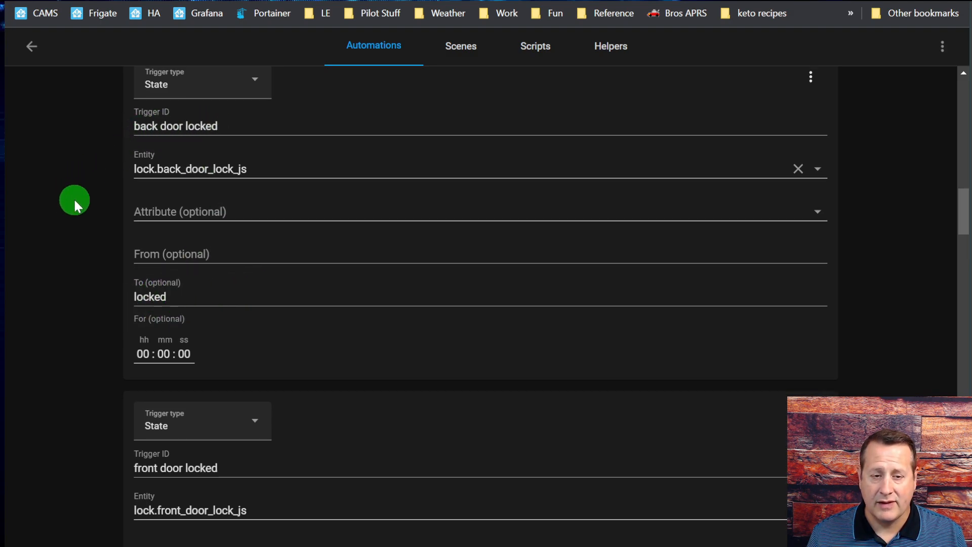
scroll(76, 200, down, 5)
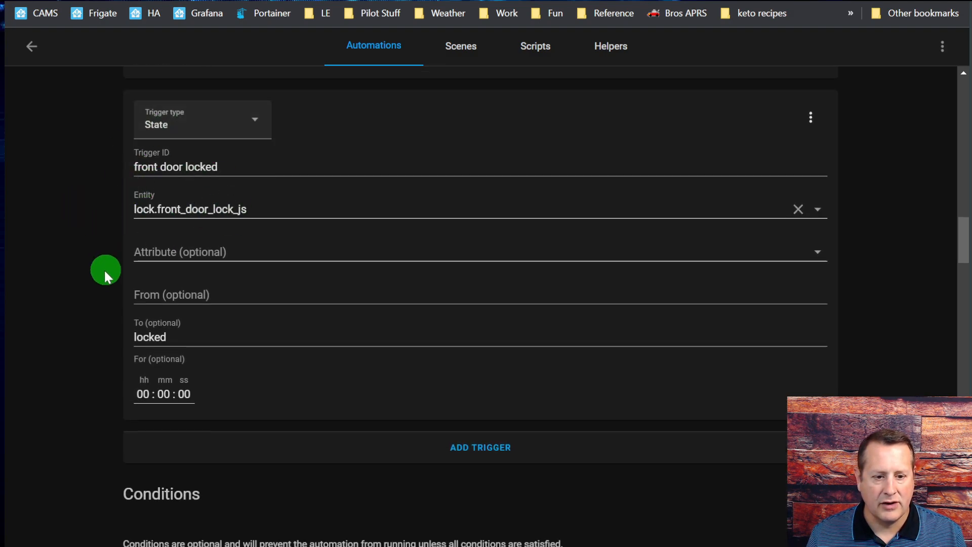
scroll(93, 282, down, 2)
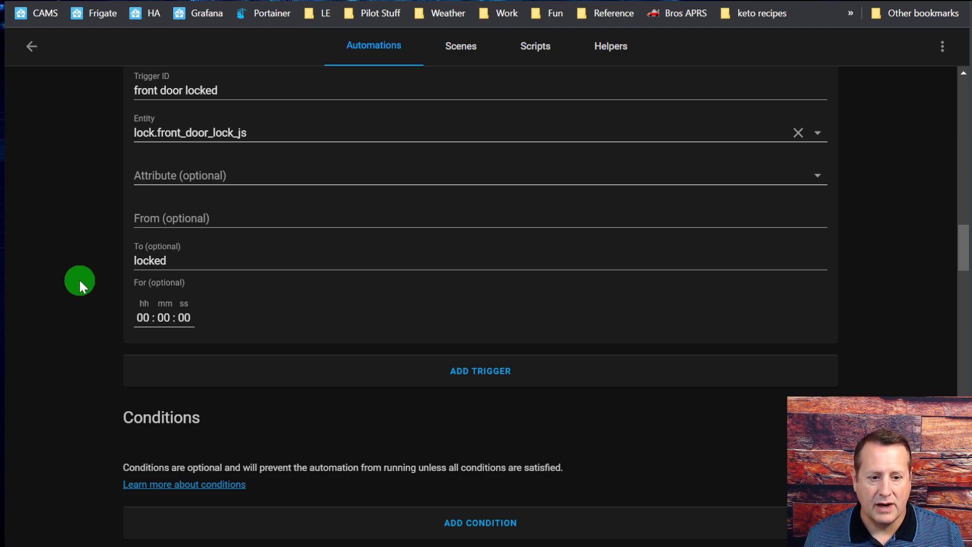
Examine the Choose action's type and the Or condition with its trigger IDs under Option 1
scroll(80, 281, down, 6)
scroll(72, 287, down, 2)
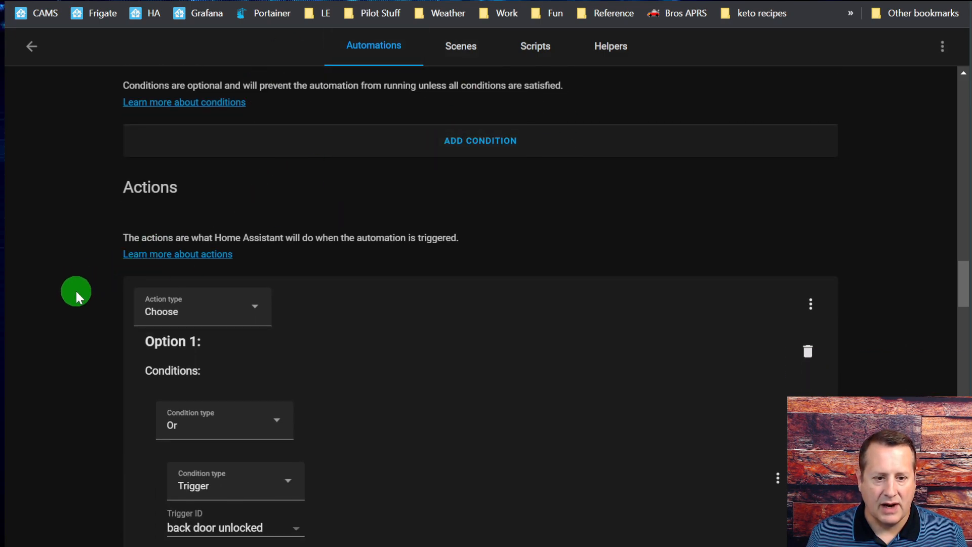
scroll(76, 290, down, 2)
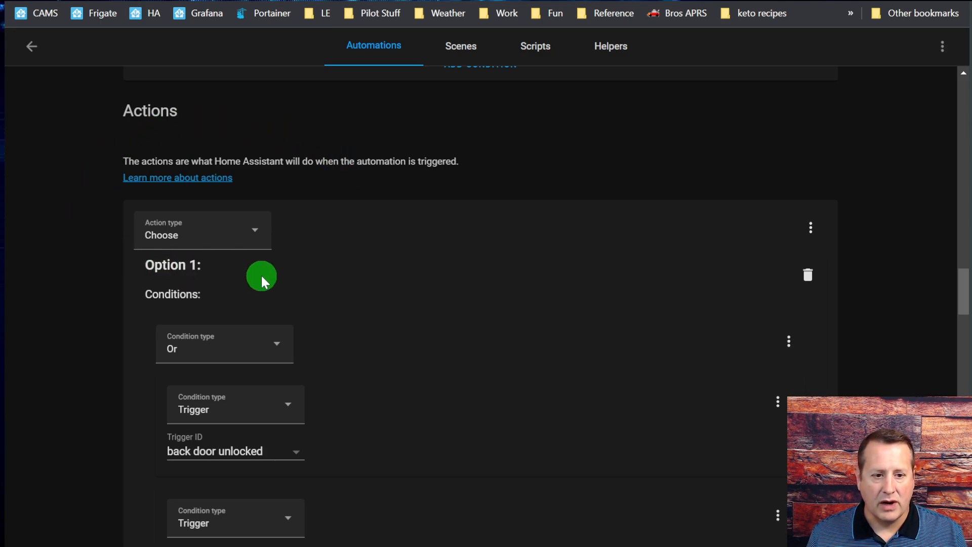
click(222, 248)
click(154, 341)
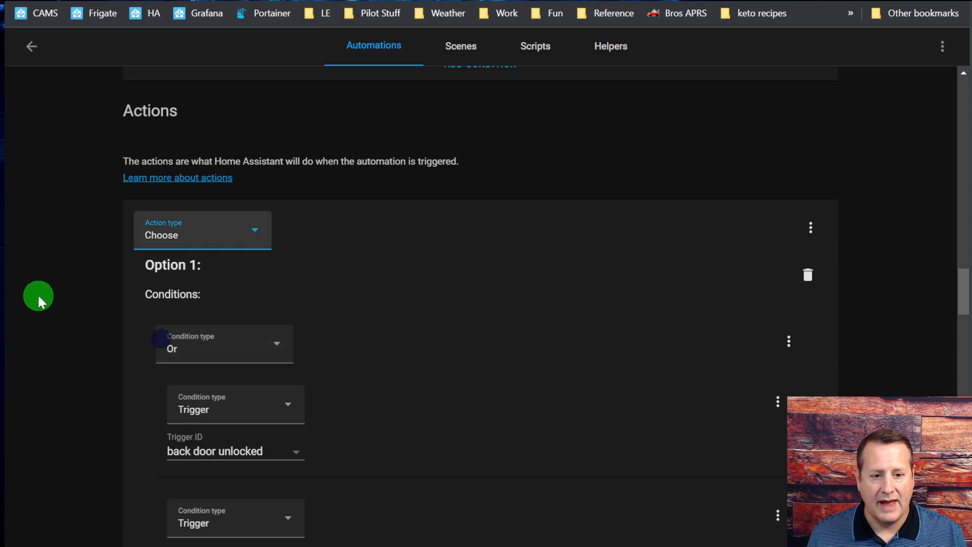
scroll(37, 293, down, 2)
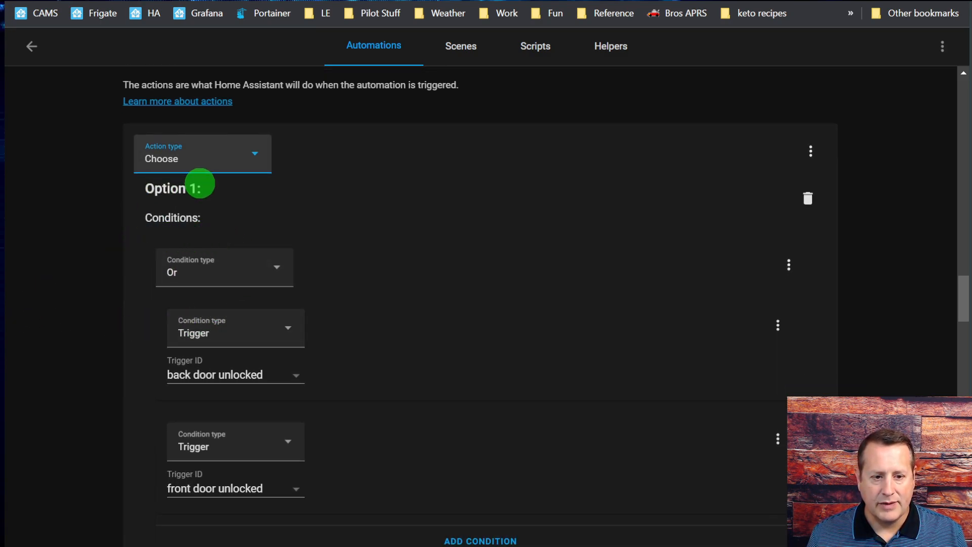
scroll(92, 266, down, 2)
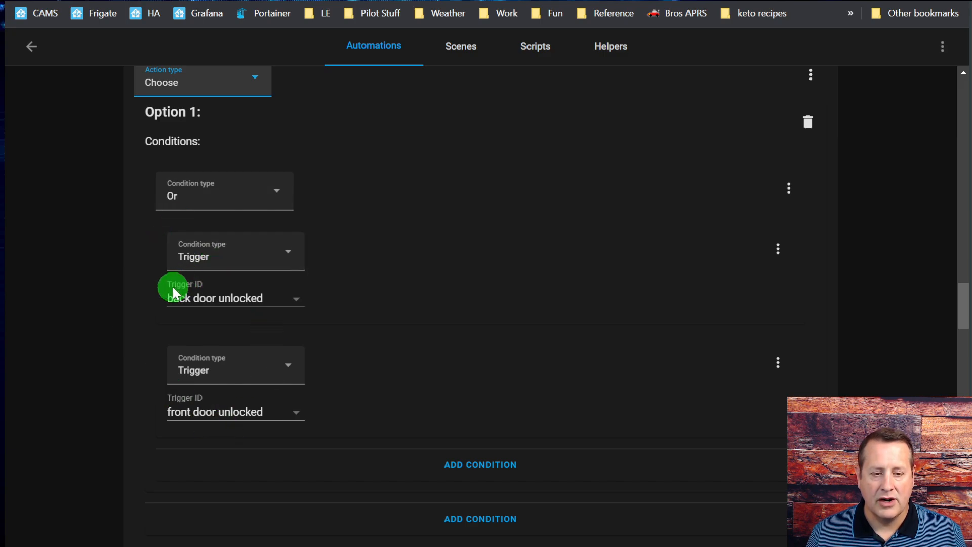
Examine Option 1's zwave_js.set_config_parameter call, including its target, Button 3 LED color parameter and value
scroll(105, 251, down, 6)
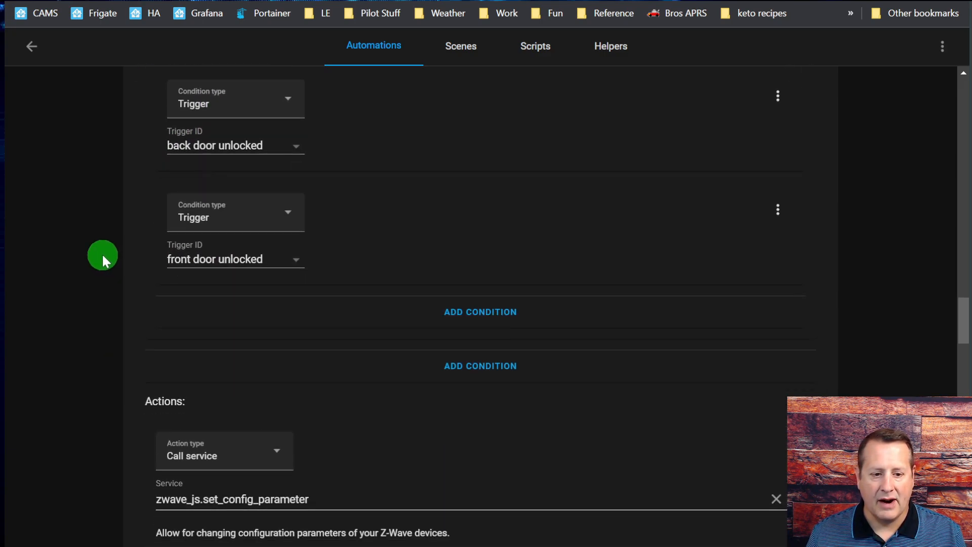
scroll(100, 260, down, 2)
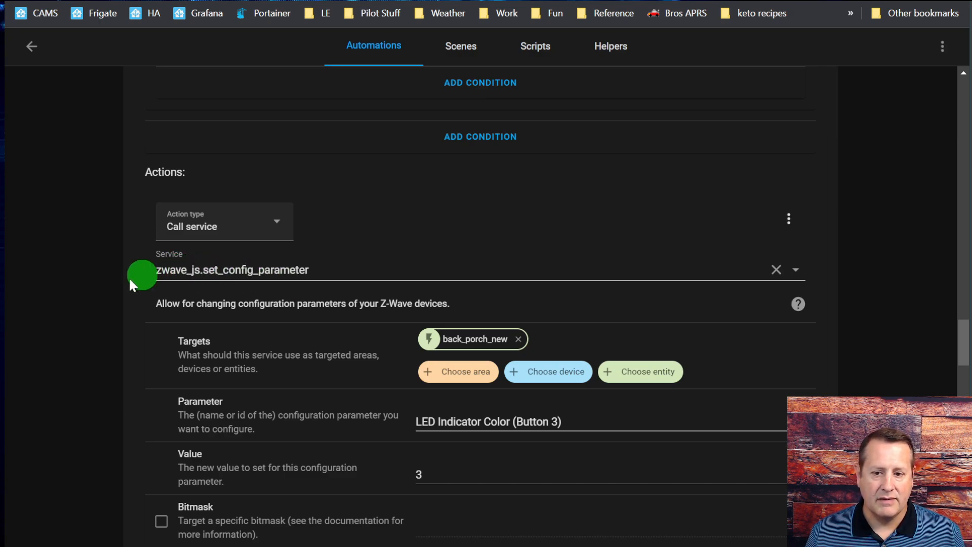
scroll(122, 281, down, 1)
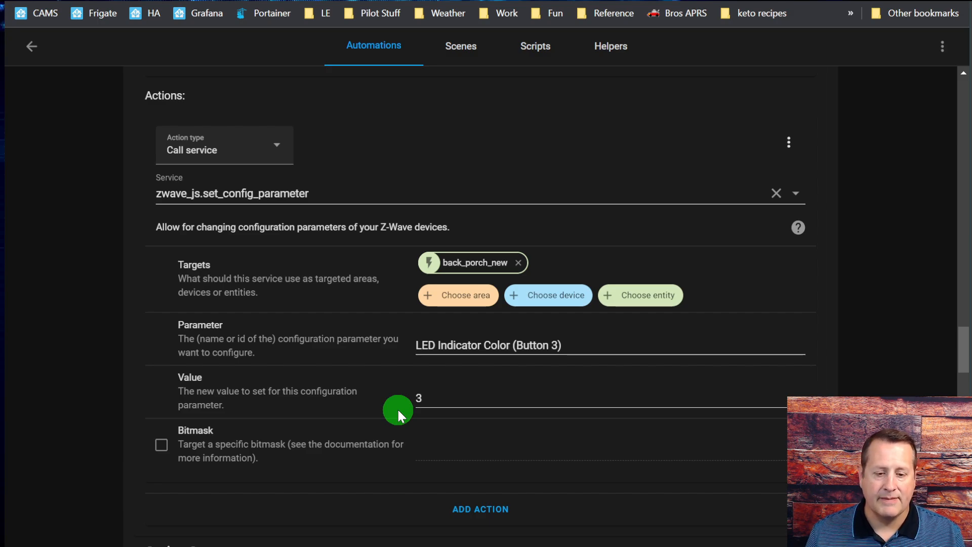
Examine Option 2's Or condition, covering its locked trigger IDs and the nested And condition on both door locks
scroll(238, 371, down, 6)
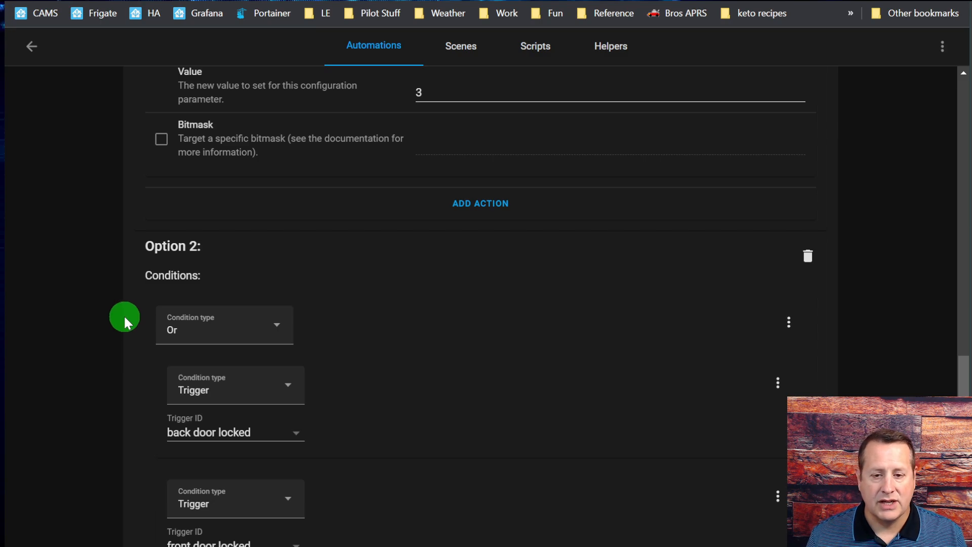
scroll(122, 322, down, 2)
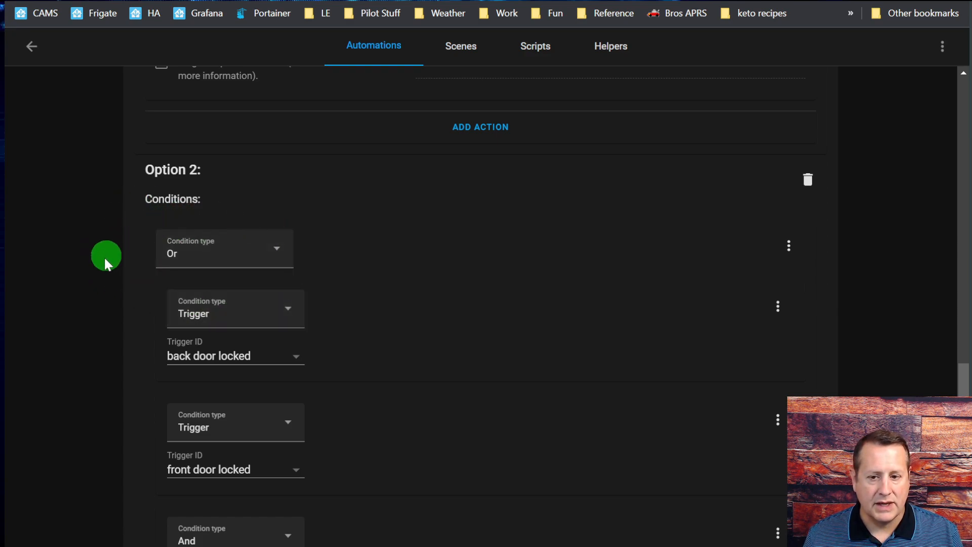
scroll(293, 257, down, 2)
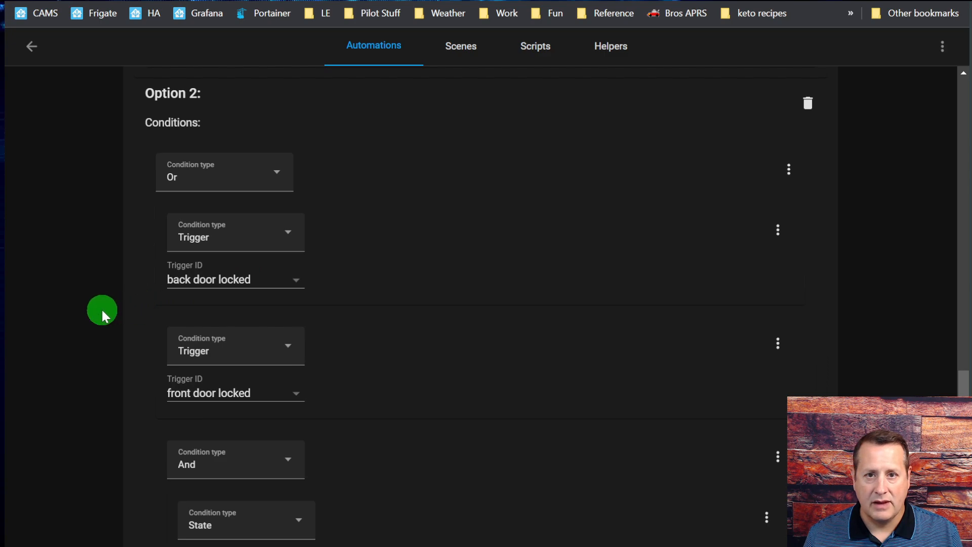
scroll(102, 313, down, 2)
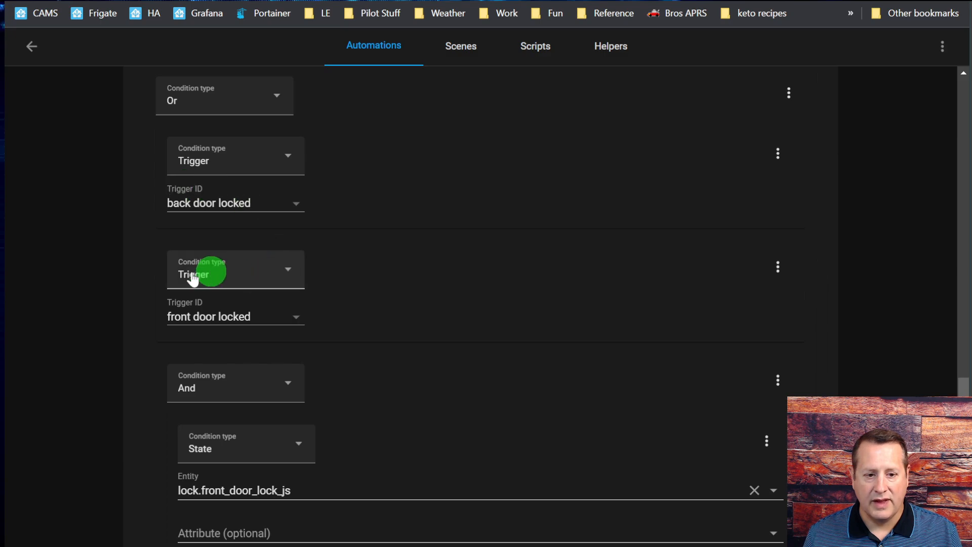
scroll(111, 253, down, 5)
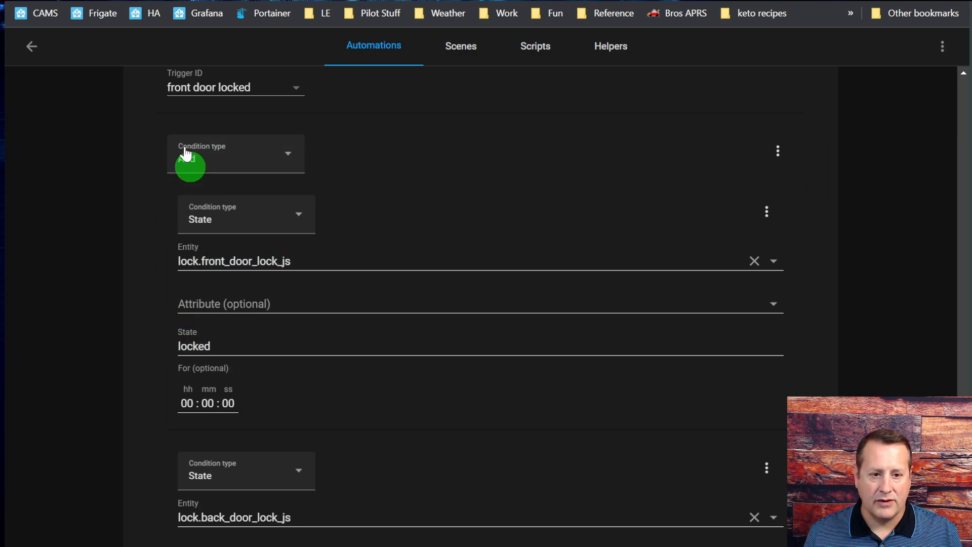
scroll(109, 239, down, 3)
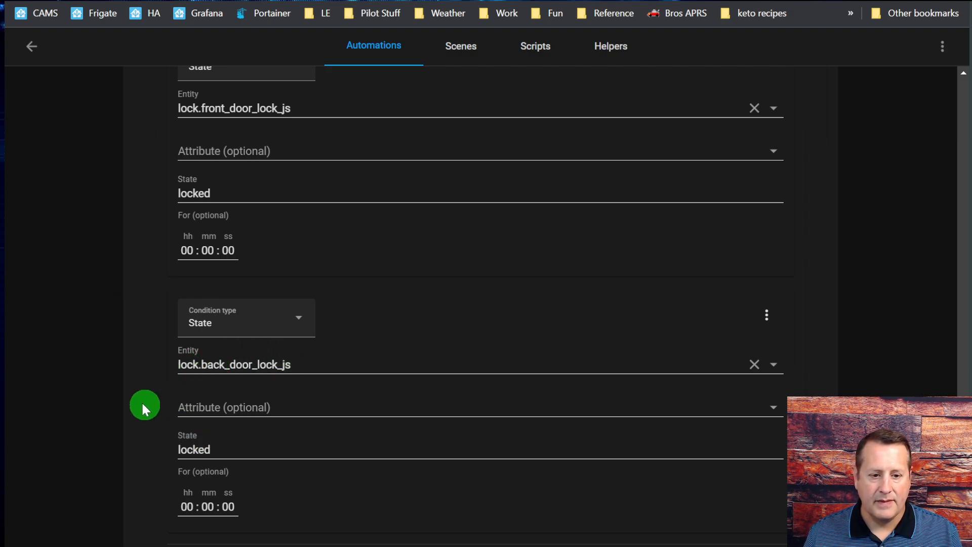
scroll(132, 388, down, 1)
scroll(132, 387, up, 3)
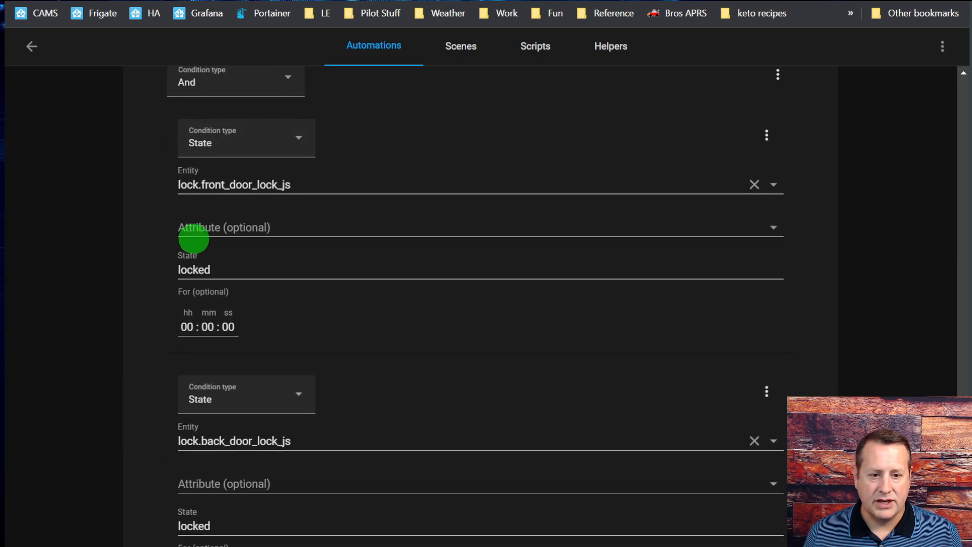
Examine Option 2's zwave_js.set_config_parameter call, checking its target, parameter and value for the Button 3 LED
scroll(125, 354, down, 6)
scroll(124, 359, down, 5)
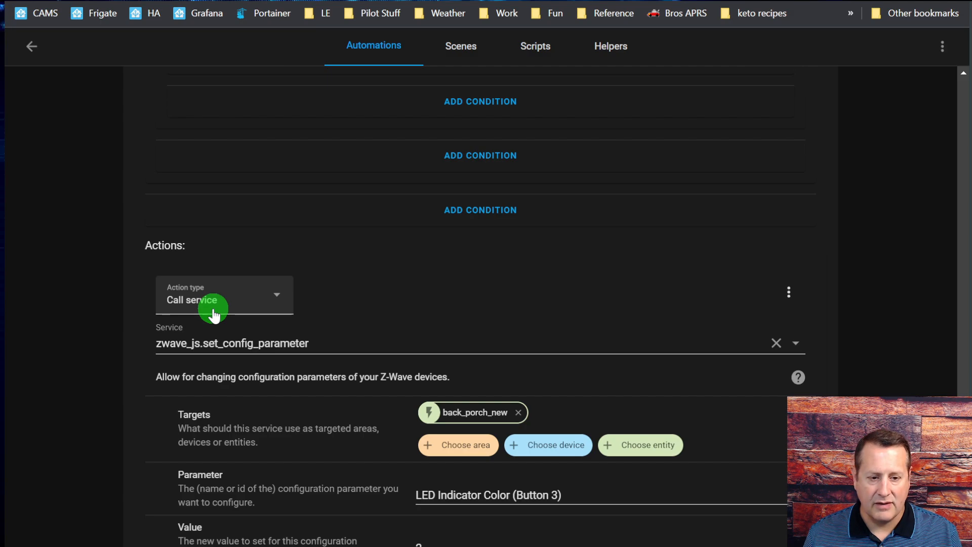
scroll(127, 318, down, 2)
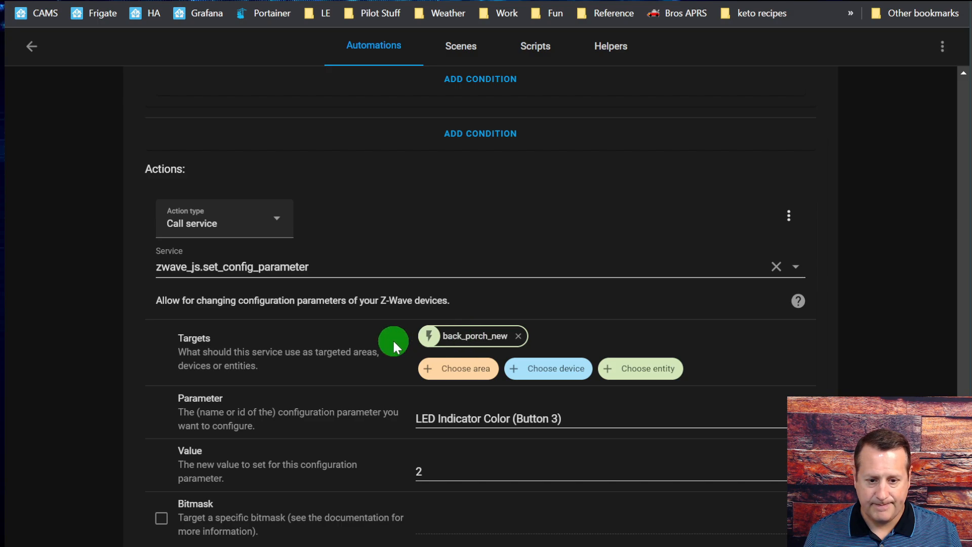
scroll(393, 341, down, 2)
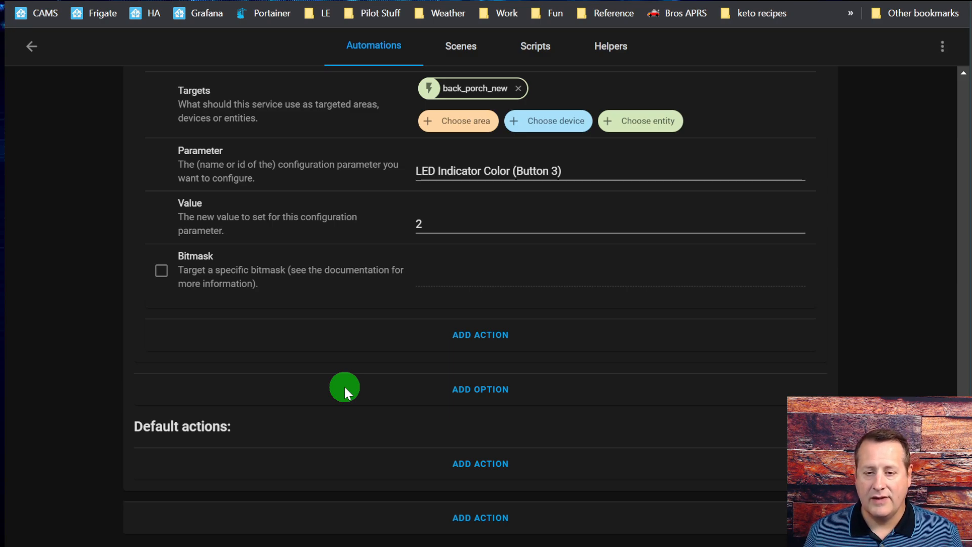
Show the whole automation as YAML and review its triggers, choose conditions and service call
click(943, 48)
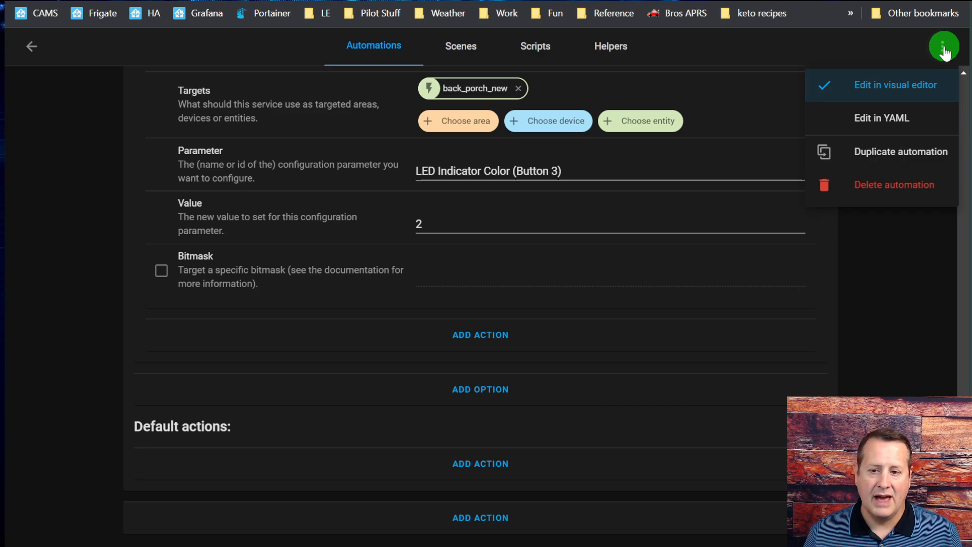
click(896, 118)
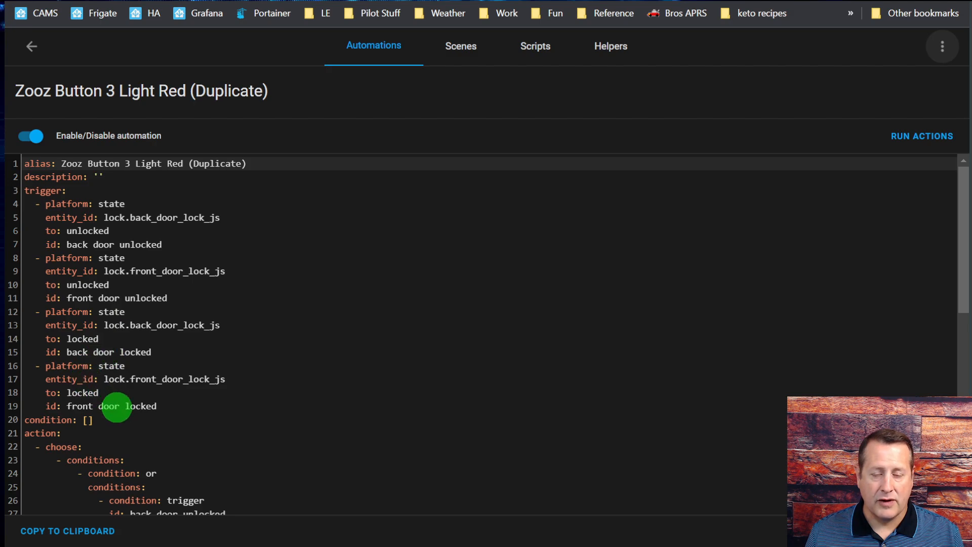
scroll(310, 273, down, 2)
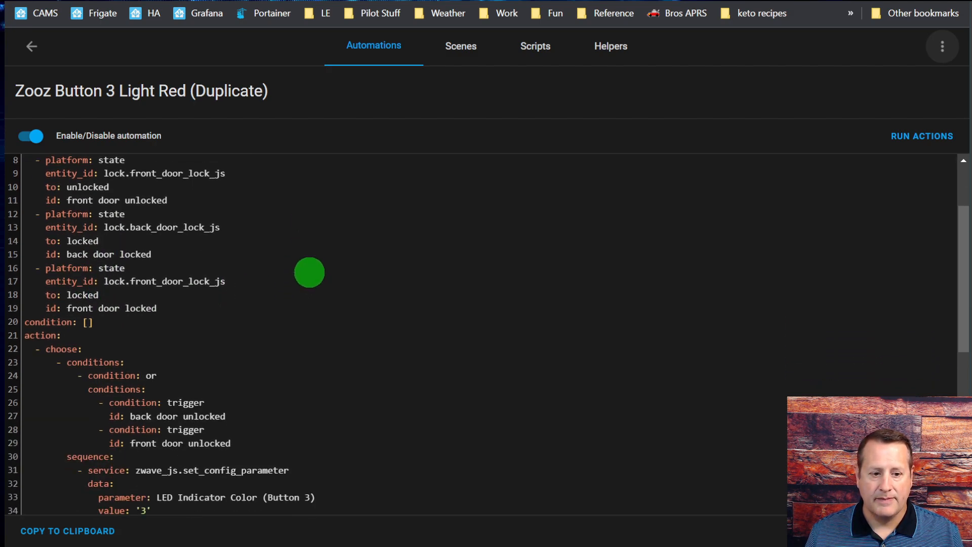
scroll(309, 271, down, 3)
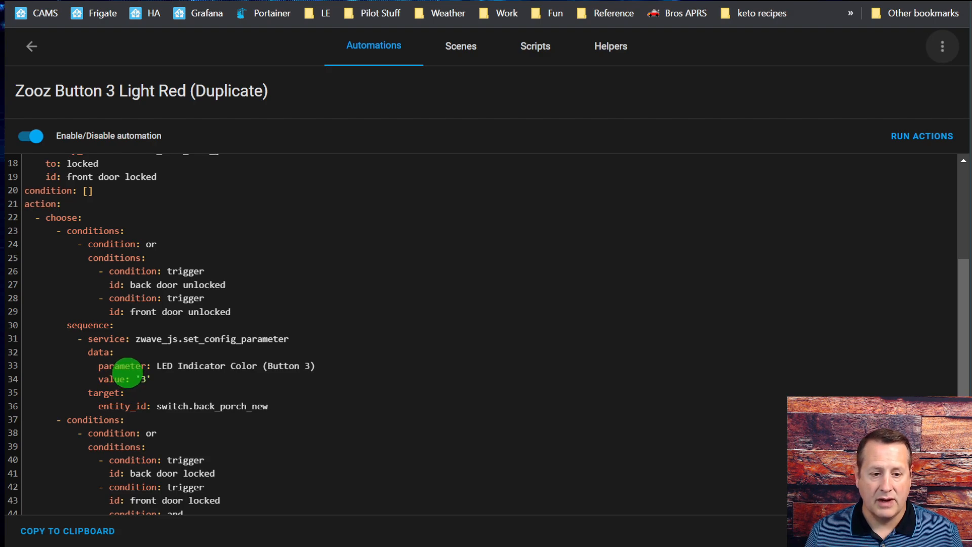
Review the rest of the automation's YAML, from Option 1's service call through Option 2's nested lock conditions and service call
scroll(317, 376, down, 2)
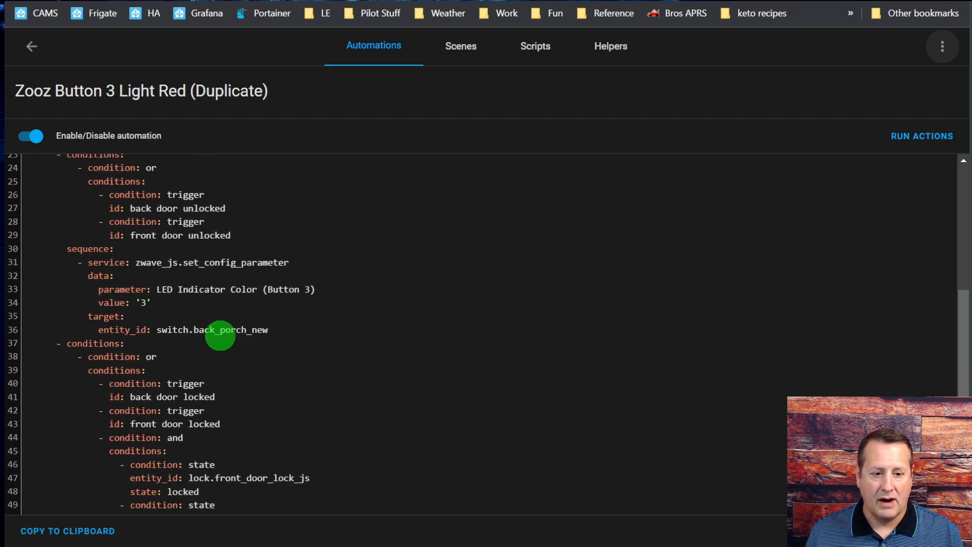
scroll(443, 354, down, 2)
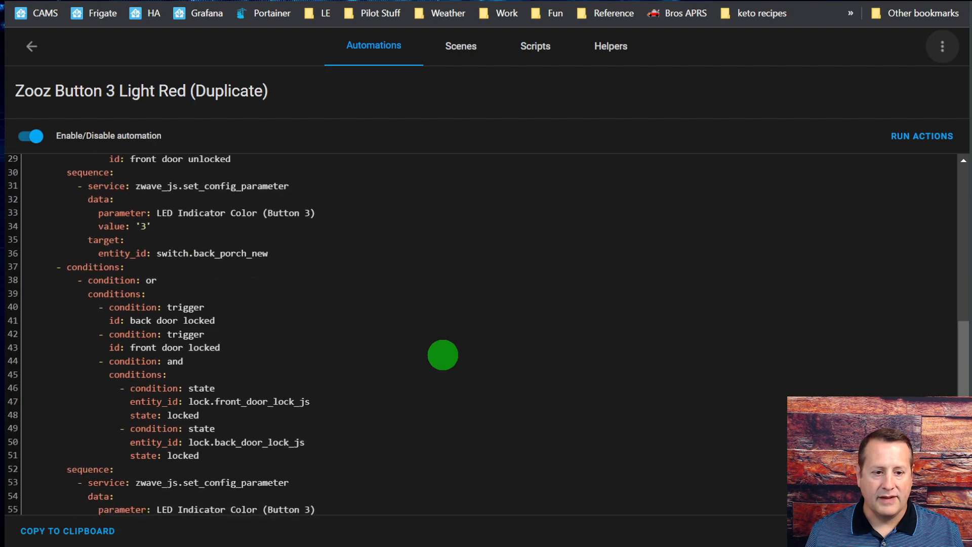
scroll(367, 314, down, 2)
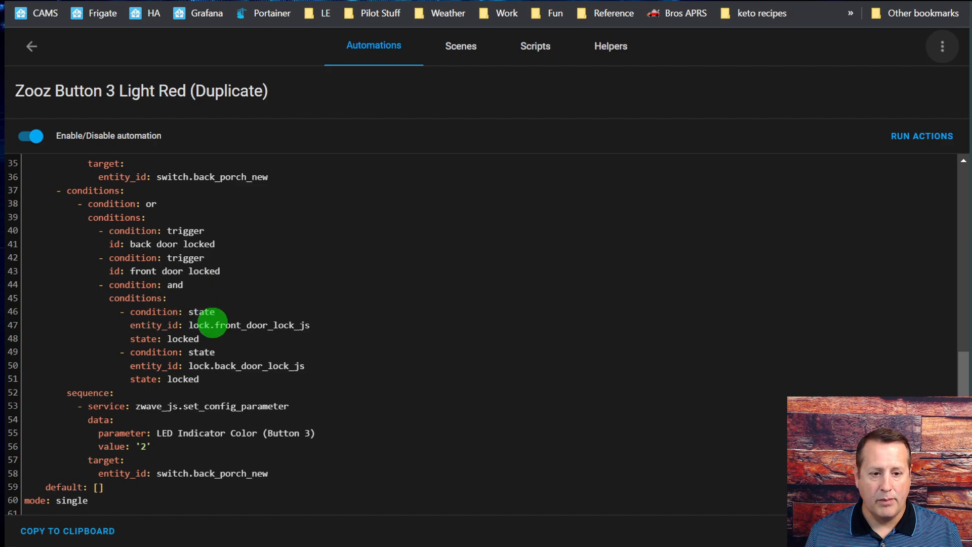
double_click(181, 380)
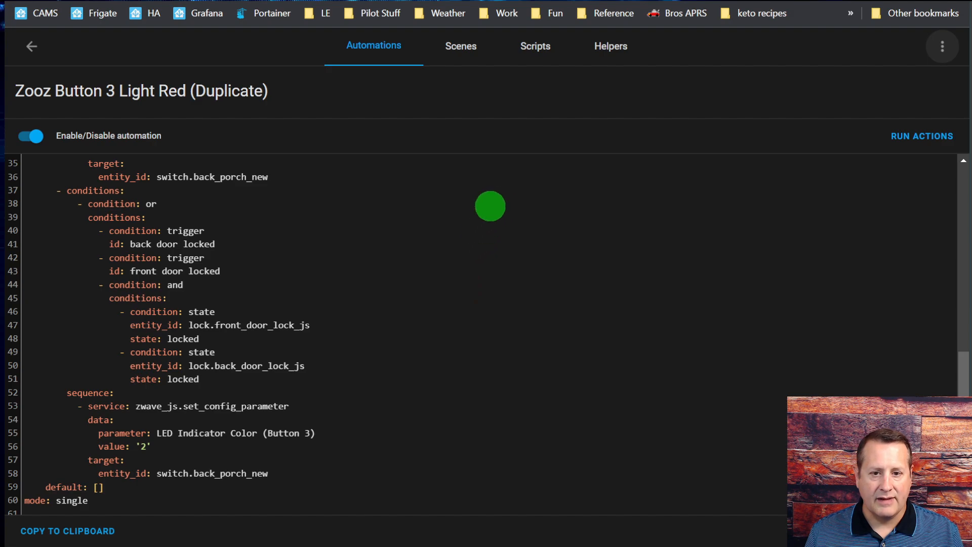
Return to the automations list and open the trace history of Zooz Button 3 Light Red (Duplicate)
click(46, 53)
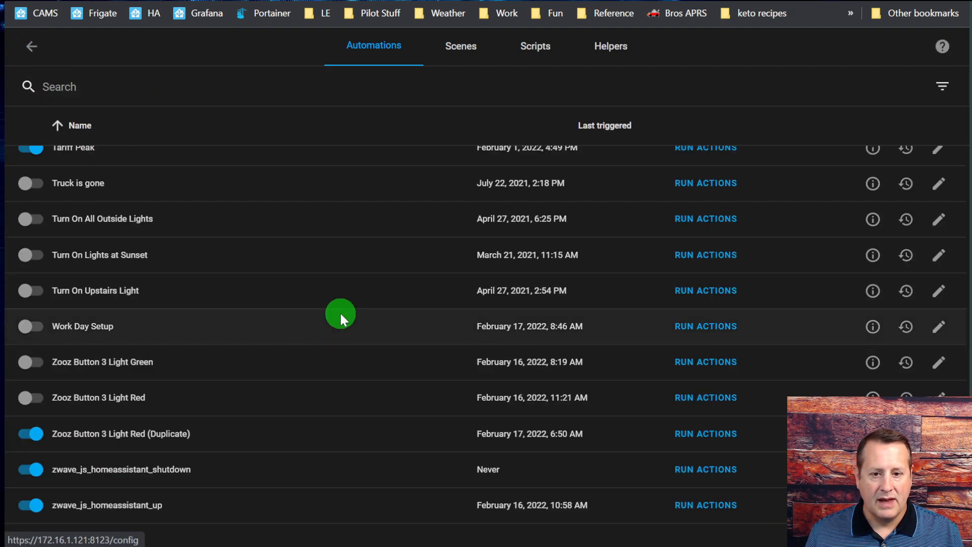
scroll(275, 305, down, 1)
scroll(272, 305, up, 1)
scroll(271, 305, down, 2)
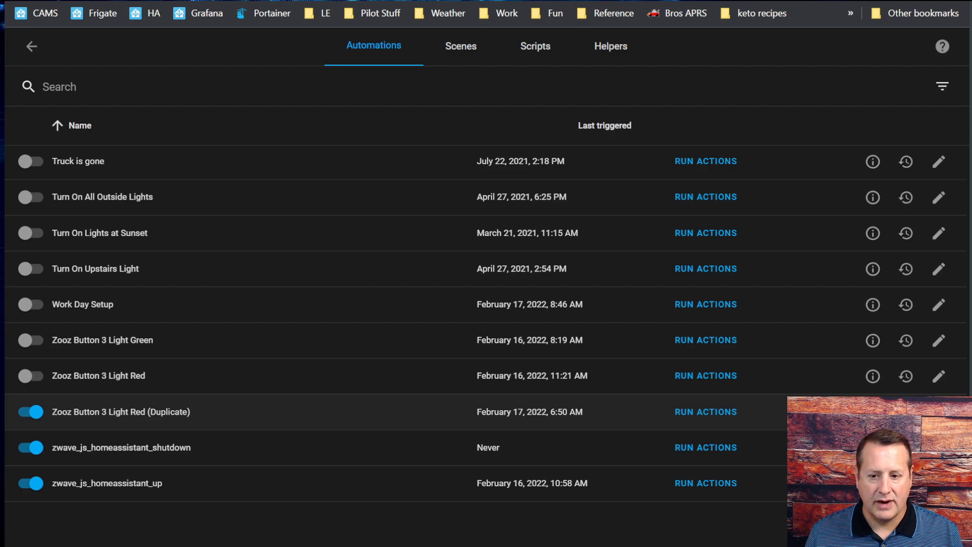
click(904, 412)
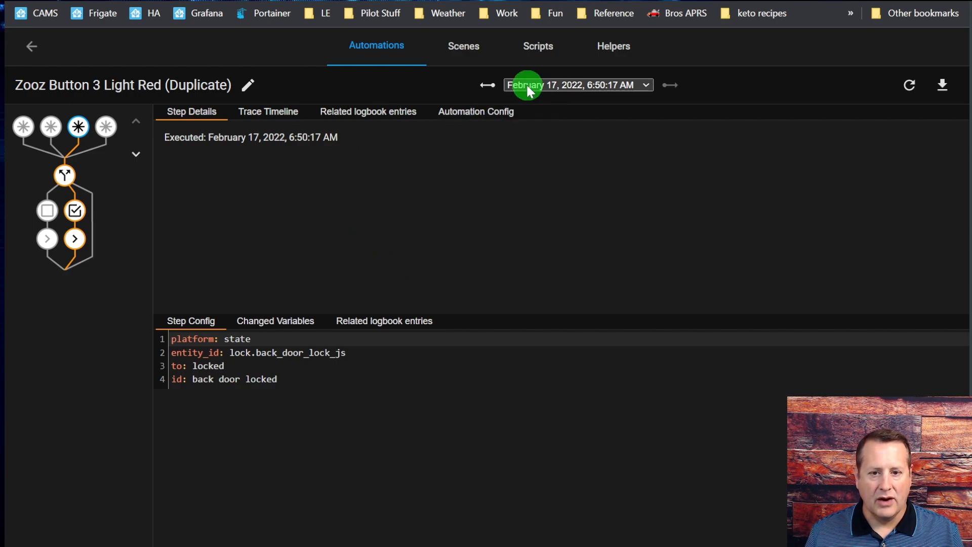
Go back to the February 17, 2022, 6:44:50 AM trace and examine its choose step's result and configuration
click(489, 86)
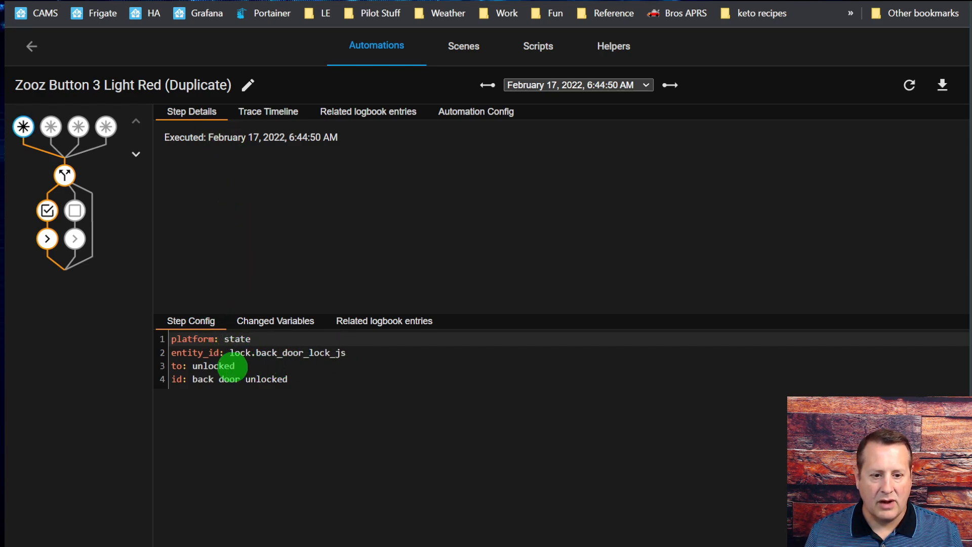
click(64, 176)
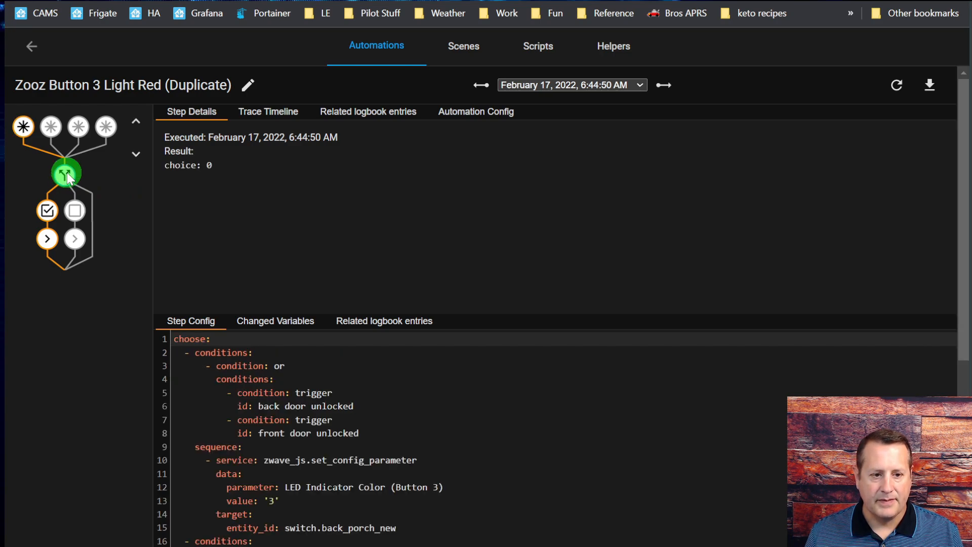
scroll(272, 336, down, 2)
scroll(252, 339, down, 2)
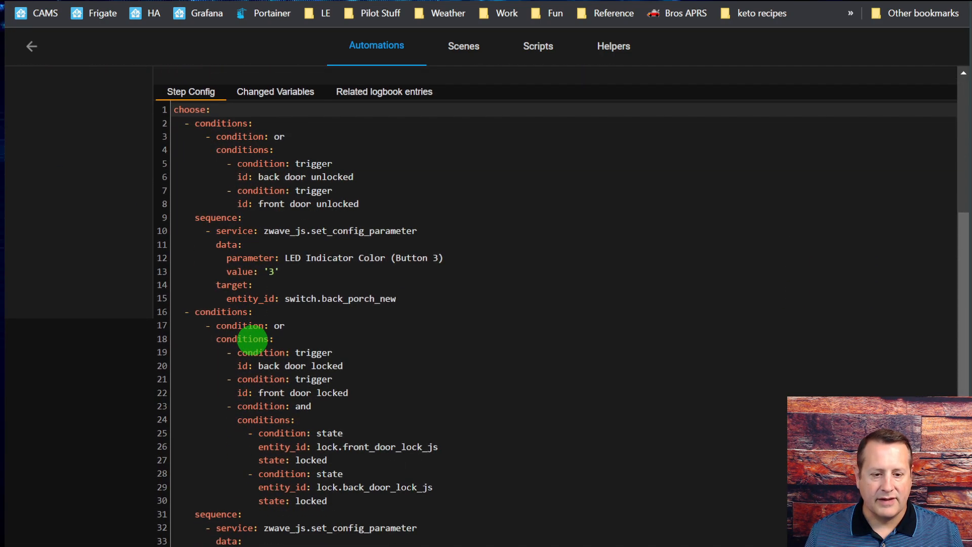
scroll(253, 339, down, 2)
scroll(254, 339, up, 6)
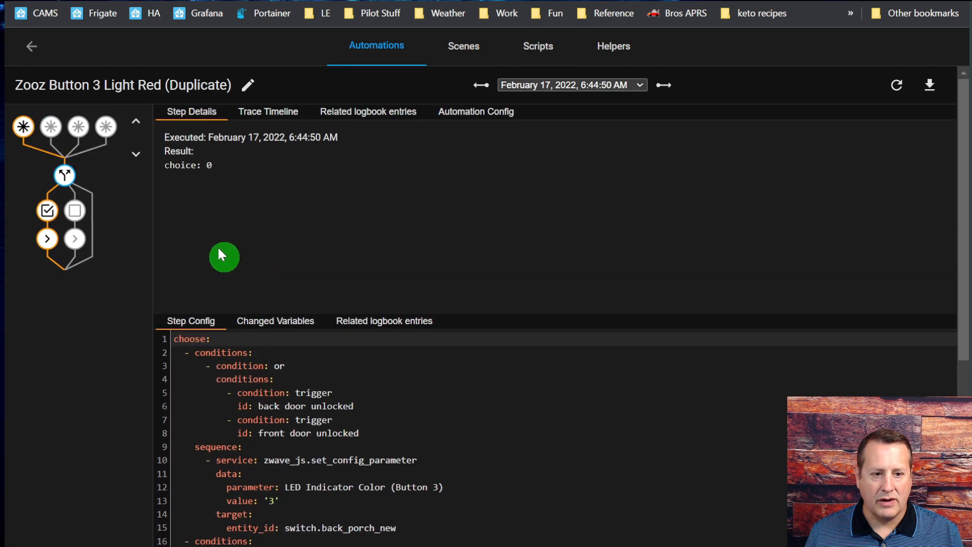
Examine the executed branch of the 6:44:50 AM trace, covering the Option 1 condition results and its service call
click(48, 211)
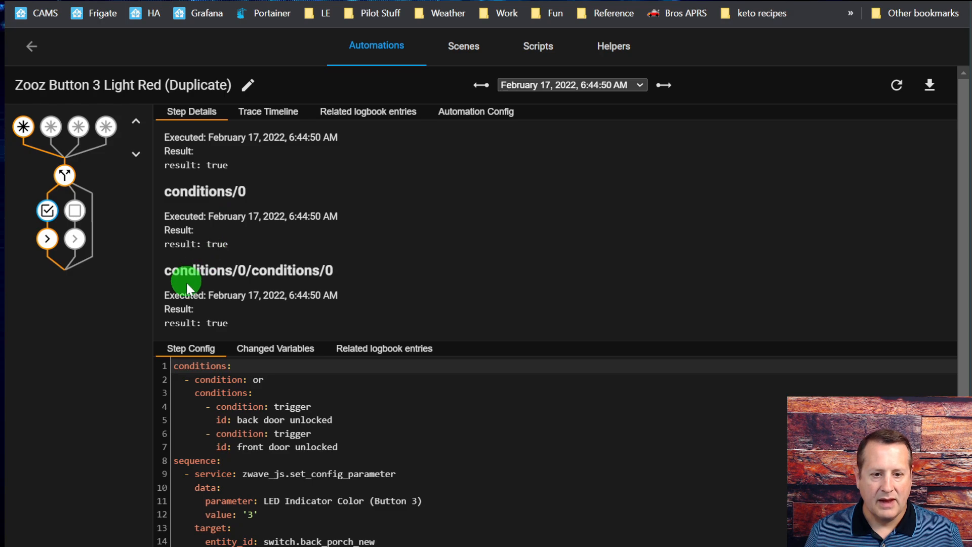
scroll(187, 313, down, 1)
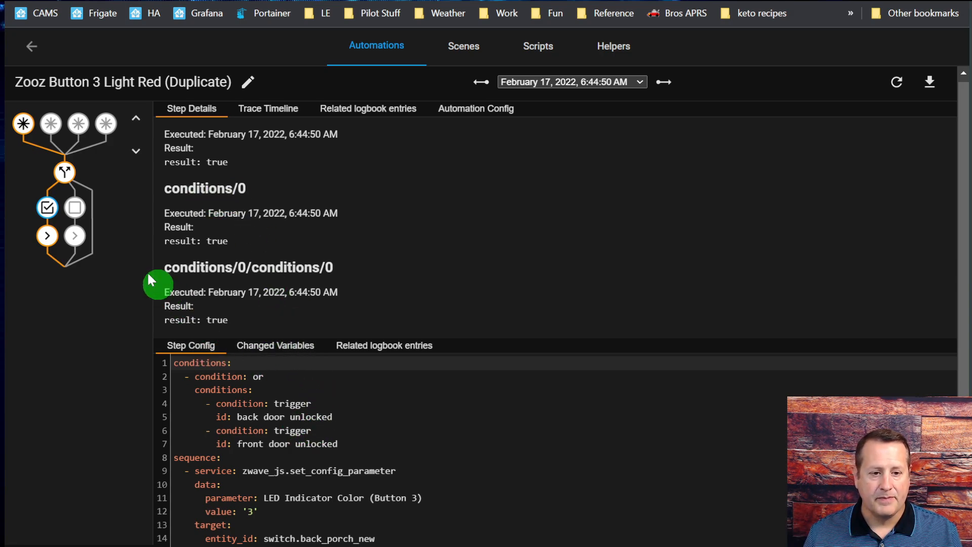
click(49, 236)
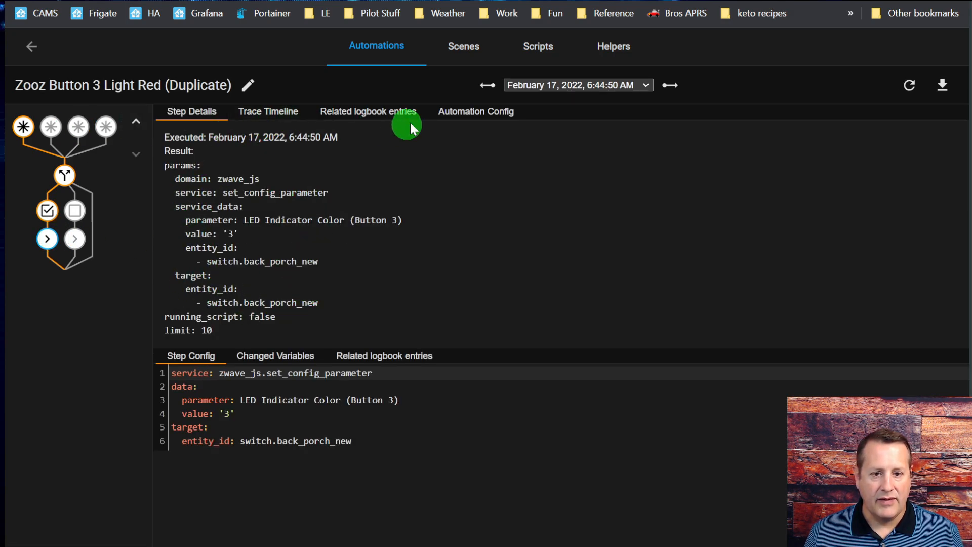
Go to the 6:50:17 AM trace and examine its choose step and Option 2 branch, including the condition results and service call
click(670, 85)
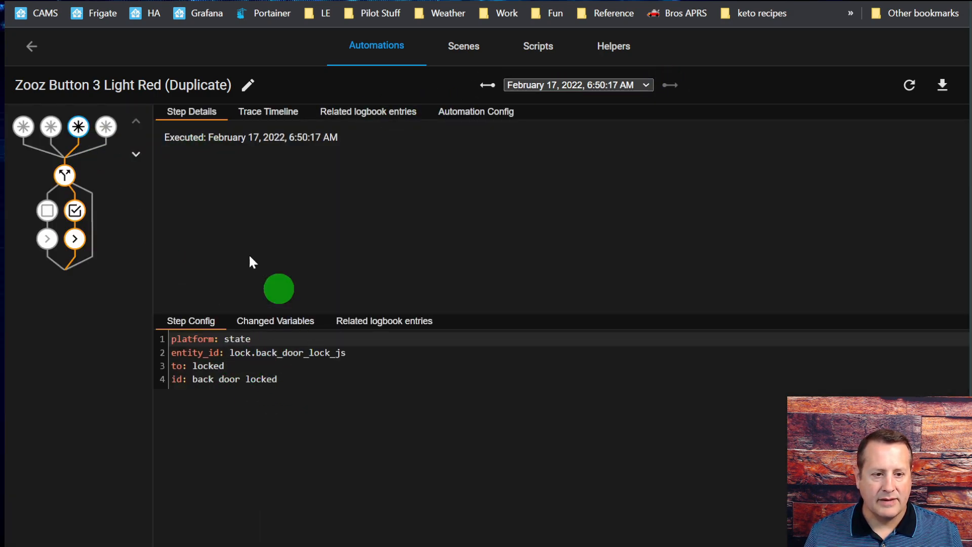
click(67, 175)
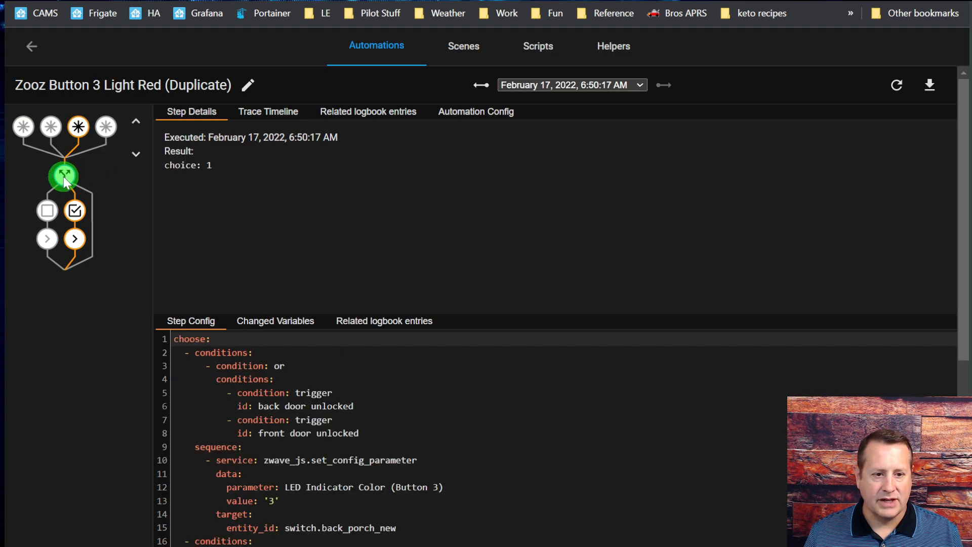
click(75, 211)
scroll(356, 231, down, 2)
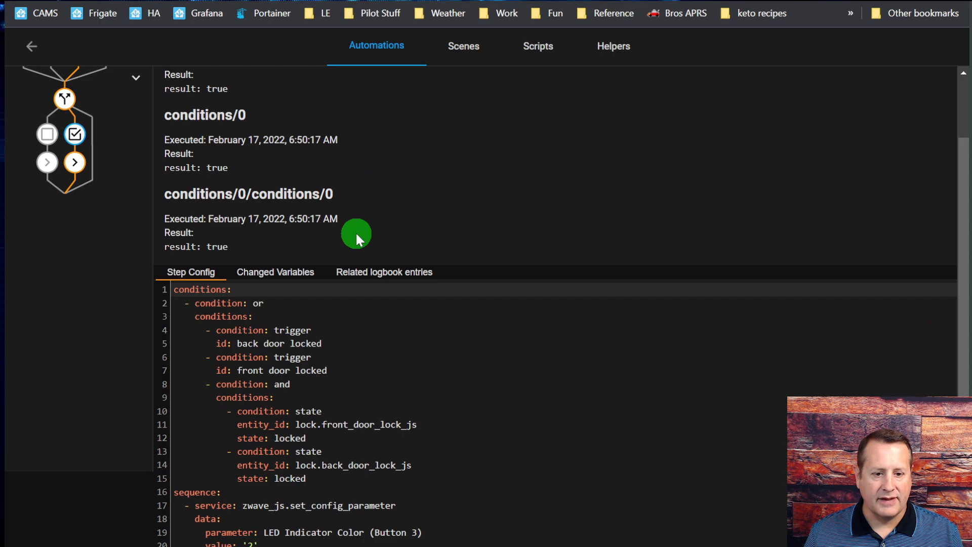
scroll(259, 172, up, 2)
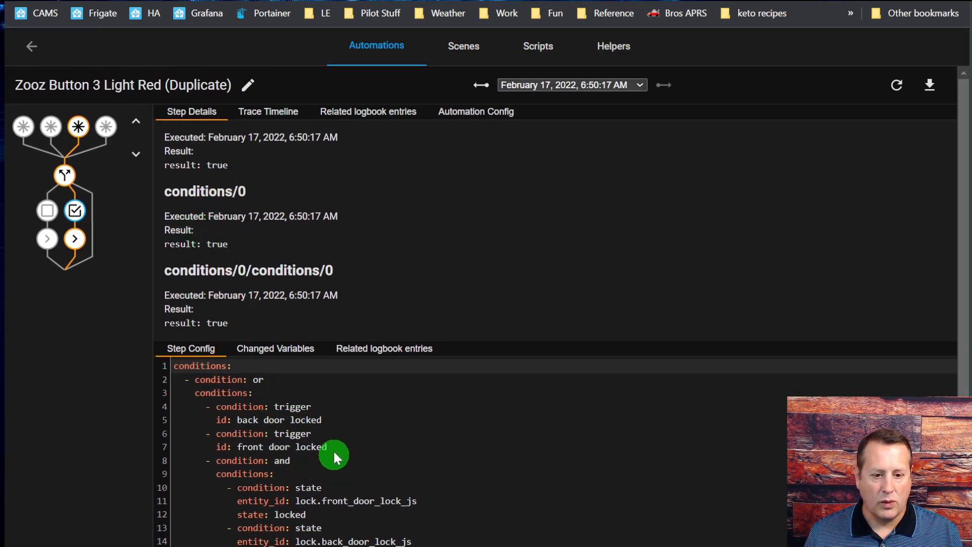
scroll(282, 289, down, 2)
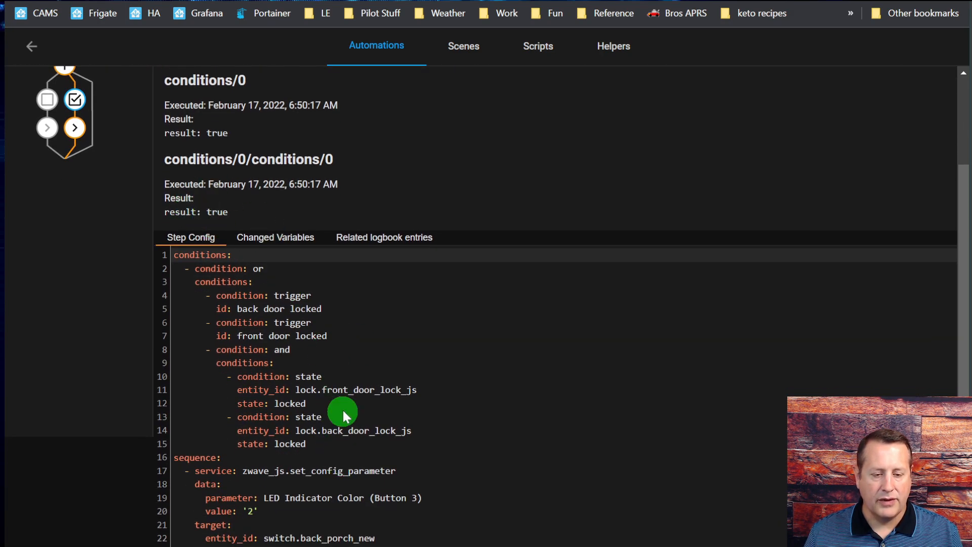
click(75, 131)
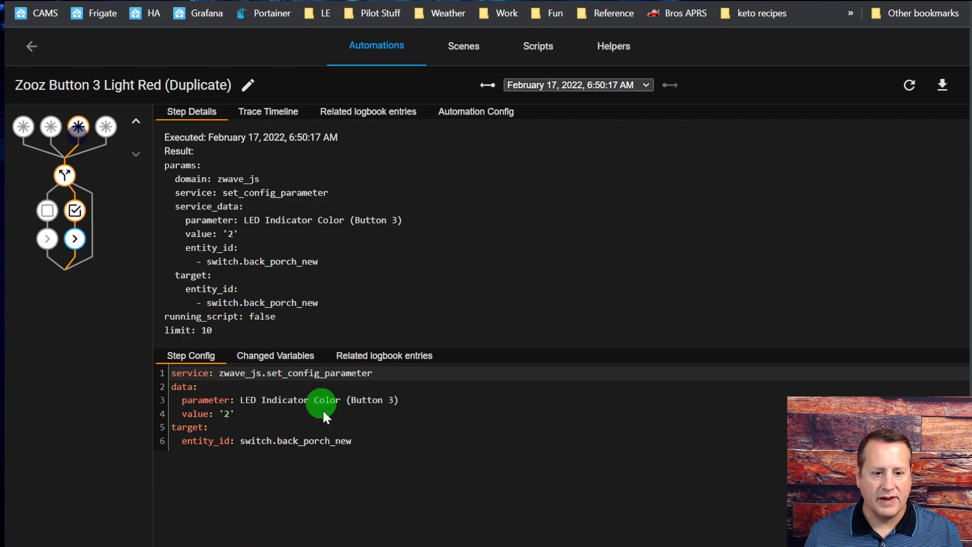